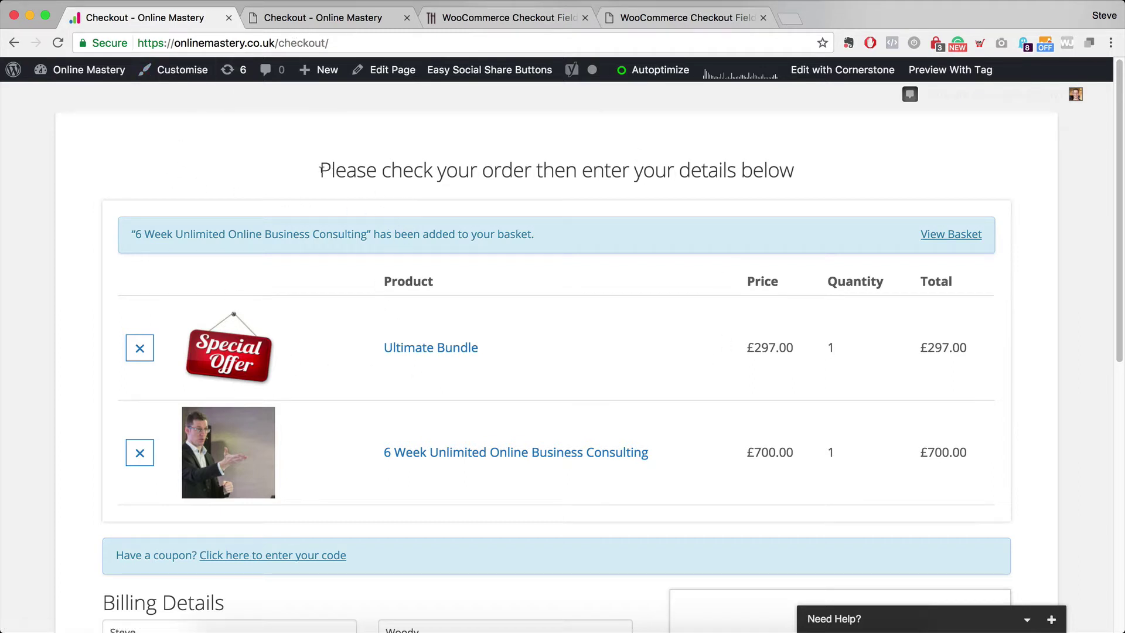
Step: Look over the checkout page heading and the order table
drag(320, 170, 806, 160)
click(862, 159)
scroll(630, 378, down, 6)
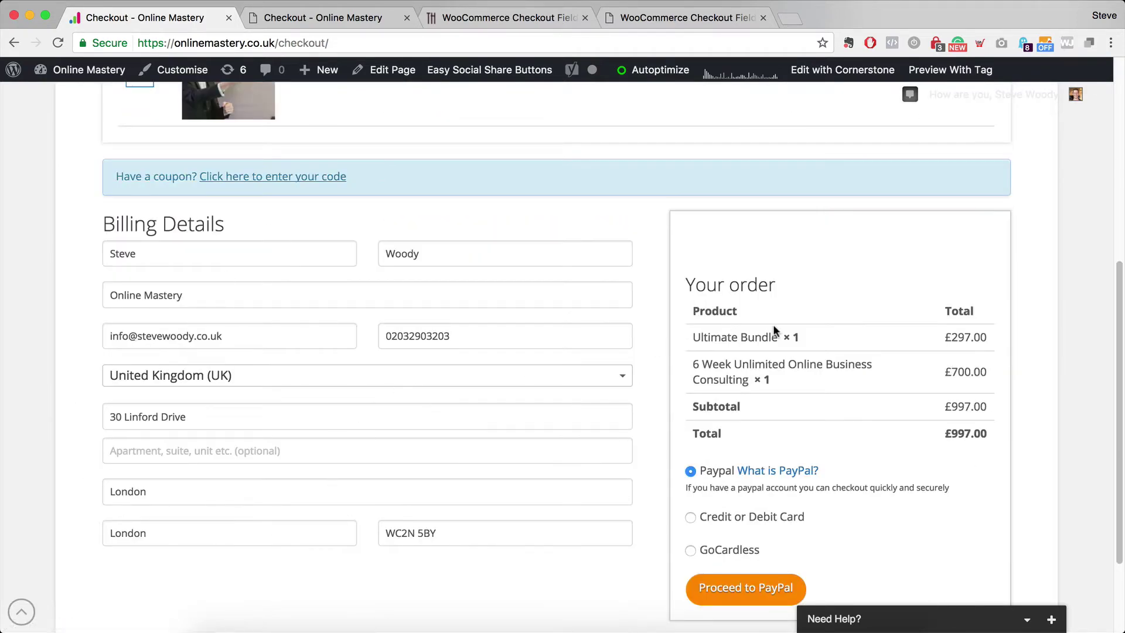
scroll(722, 442, down, 2)
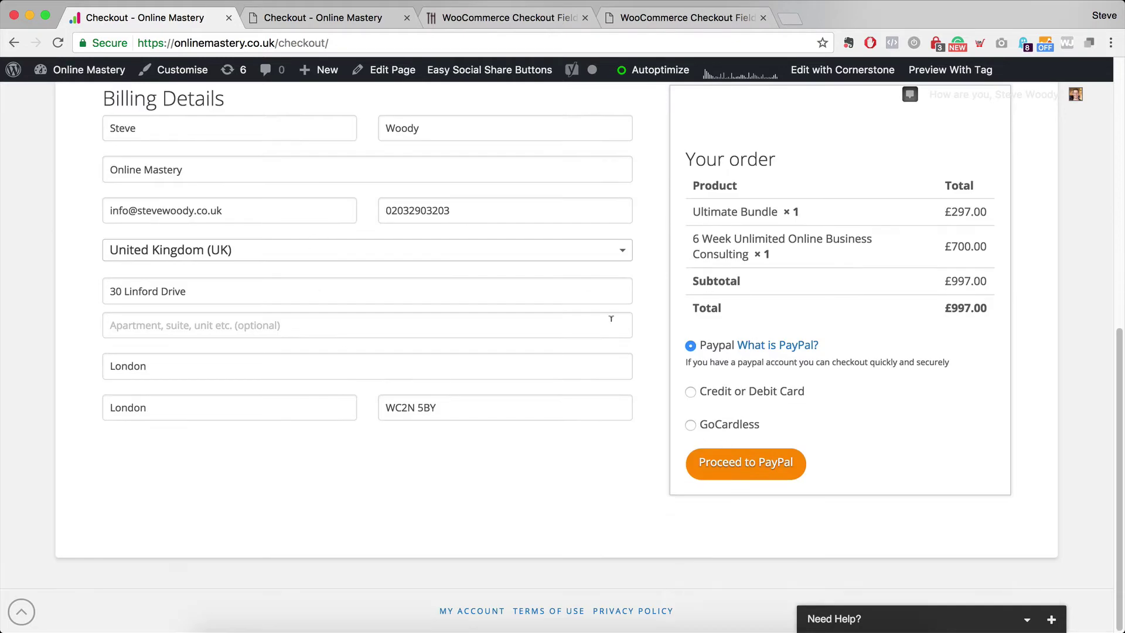
scroll(323, 313, up, 8)
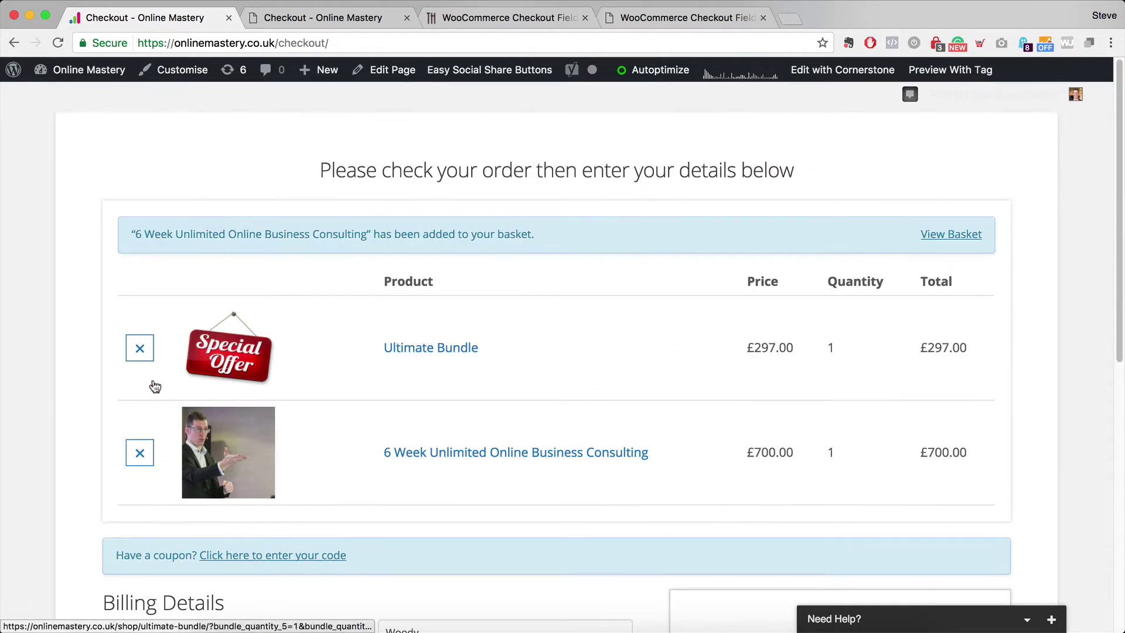
Step: Remove the Ultimate Bundle and confirm the order total drops to £700.00
click(140, 348)
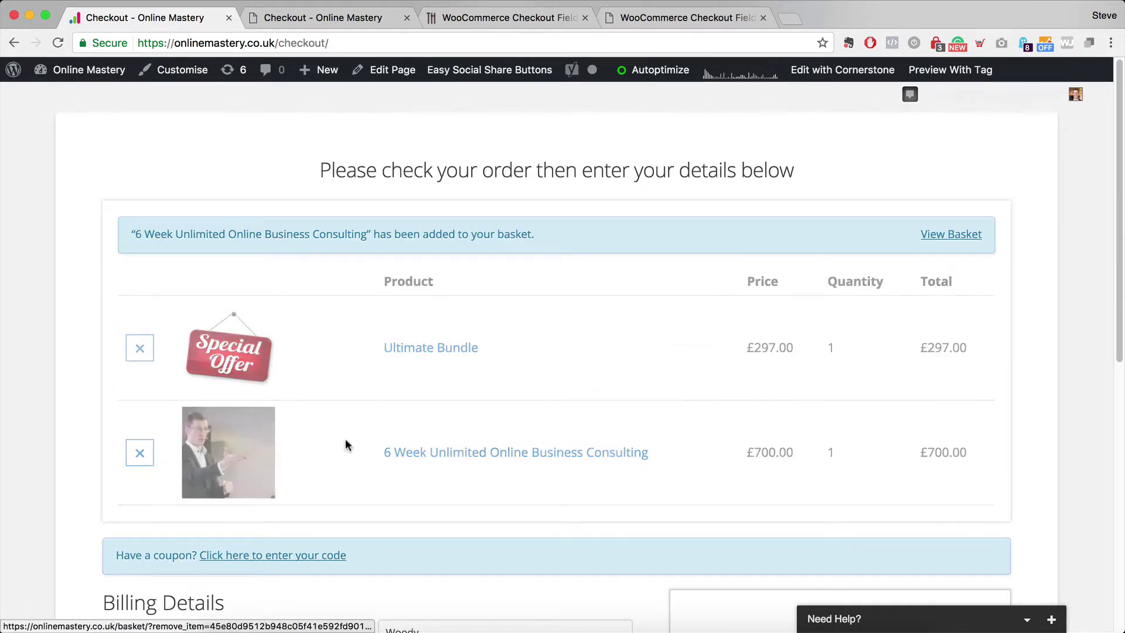
scroll(647, 375, down, 3)
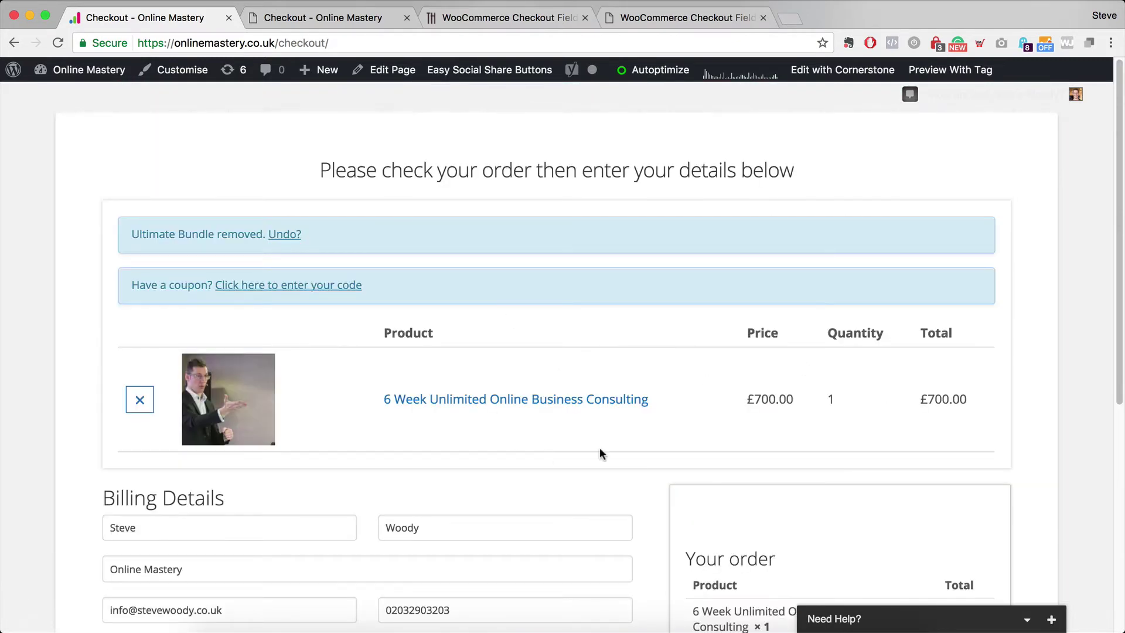
scroll(521, 367, down, 6)
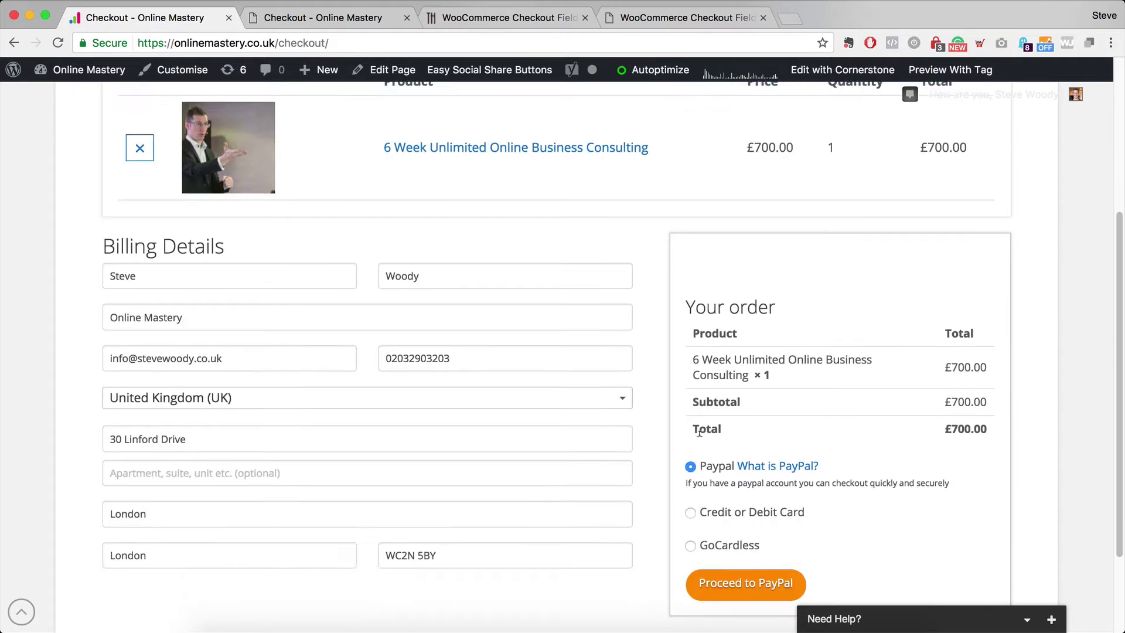
scroll(557, 371, up, 5)
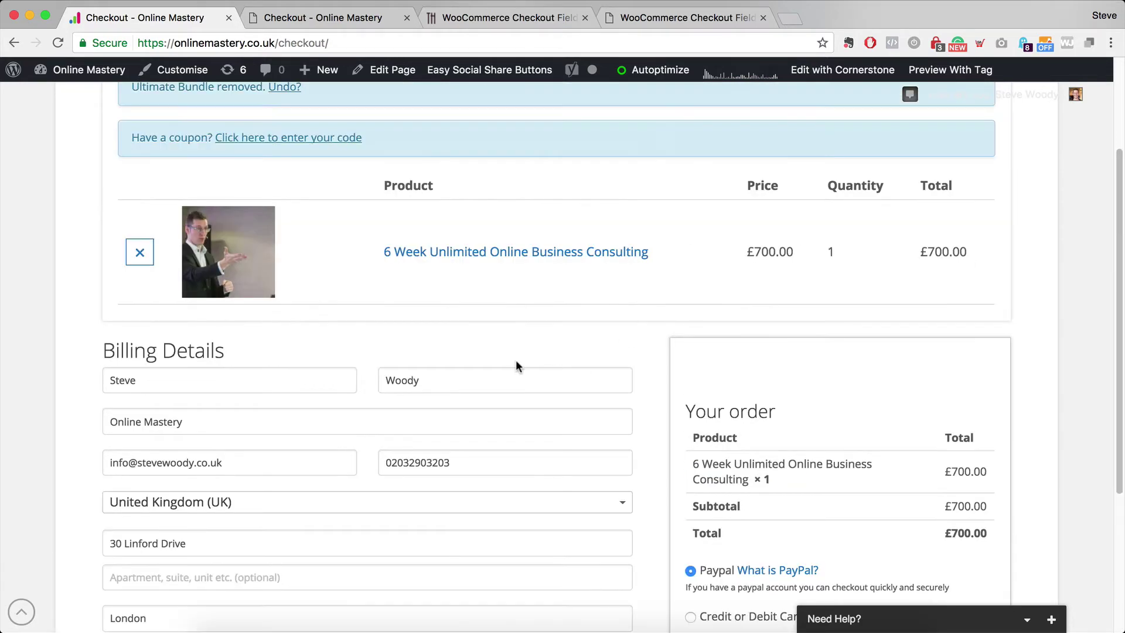
scroll(516, 360, down, 2)
scroll(599, 315, up, 4)
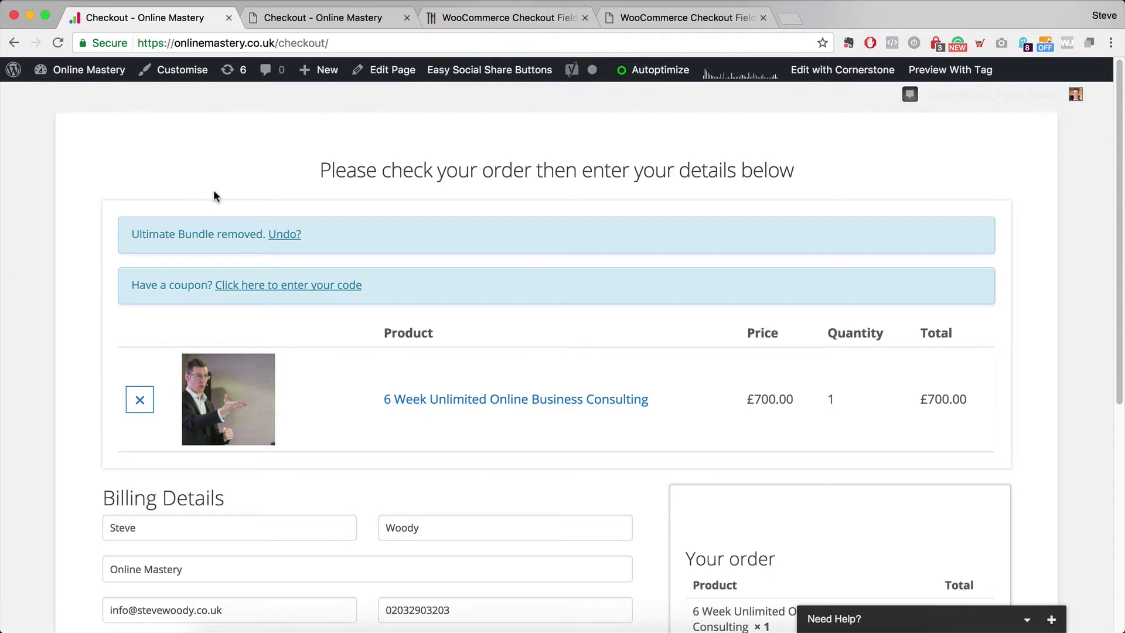
Step: Inspect the Checkout section's cart and checkout-form shortcodes, view saved templates, then open Settings
click(320, 19)
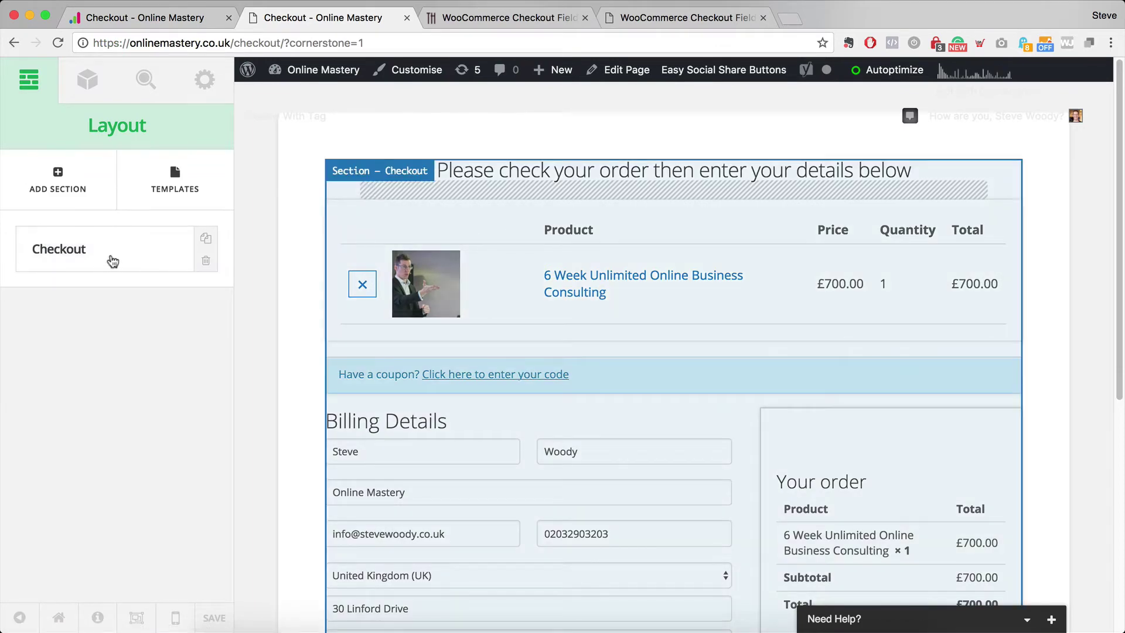
click(111, 258)
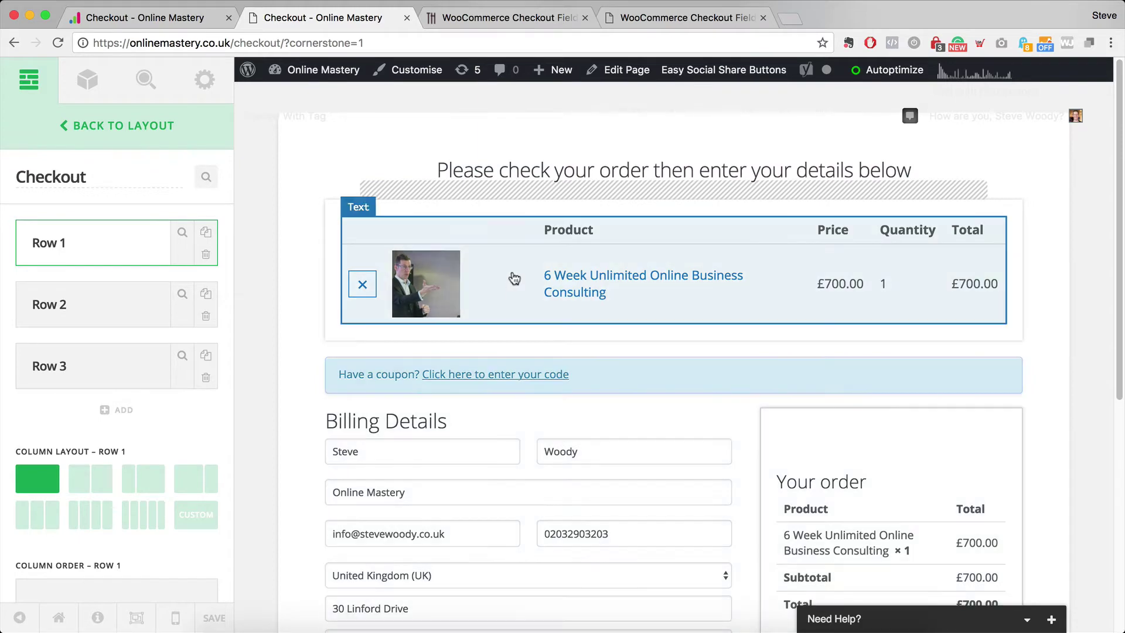
click(515, 279)
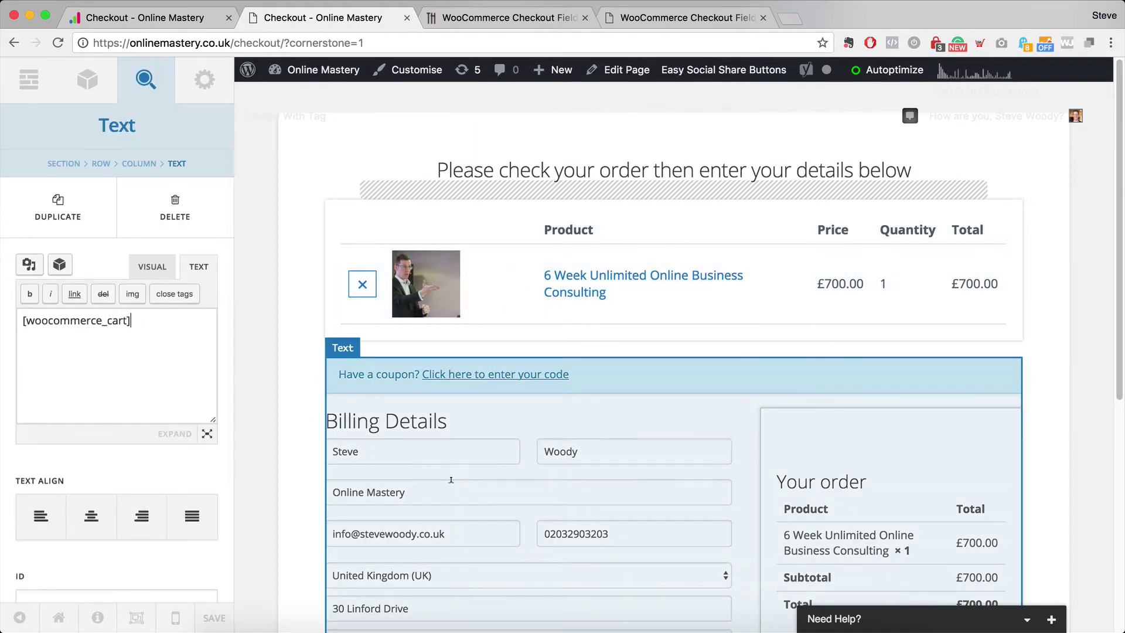
click(340, 410)
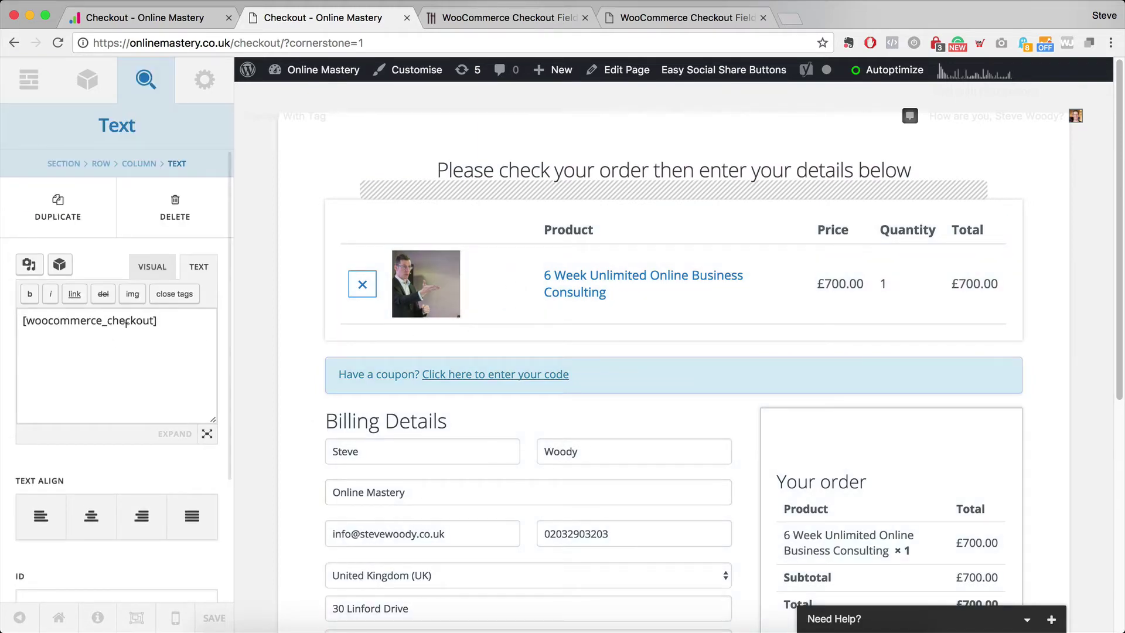
click(26, 82)
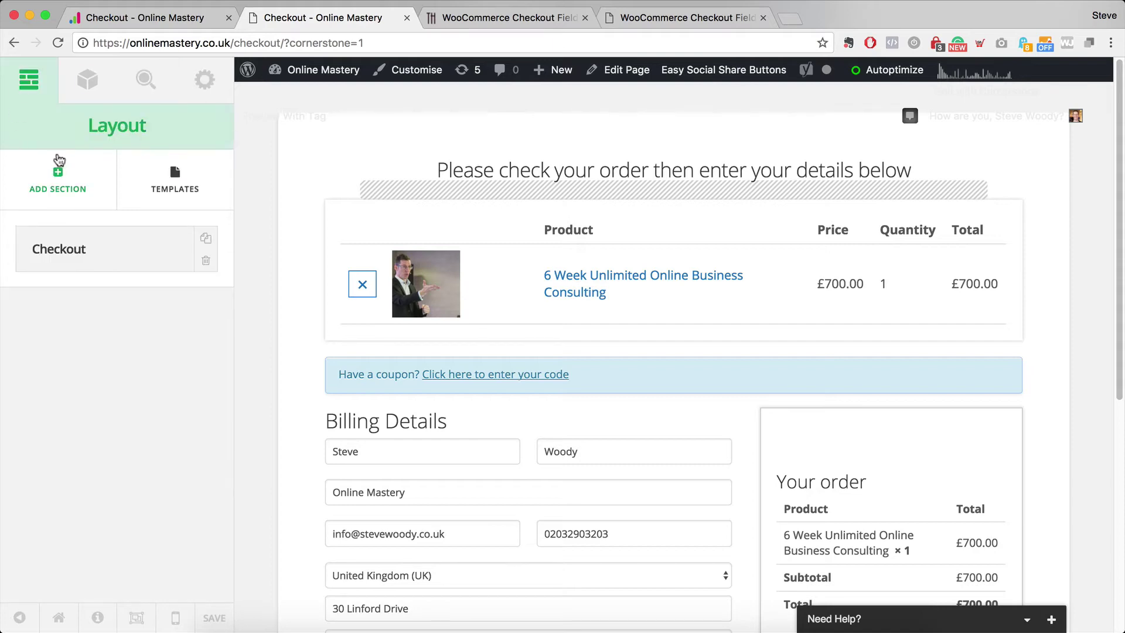
click(169, 174)
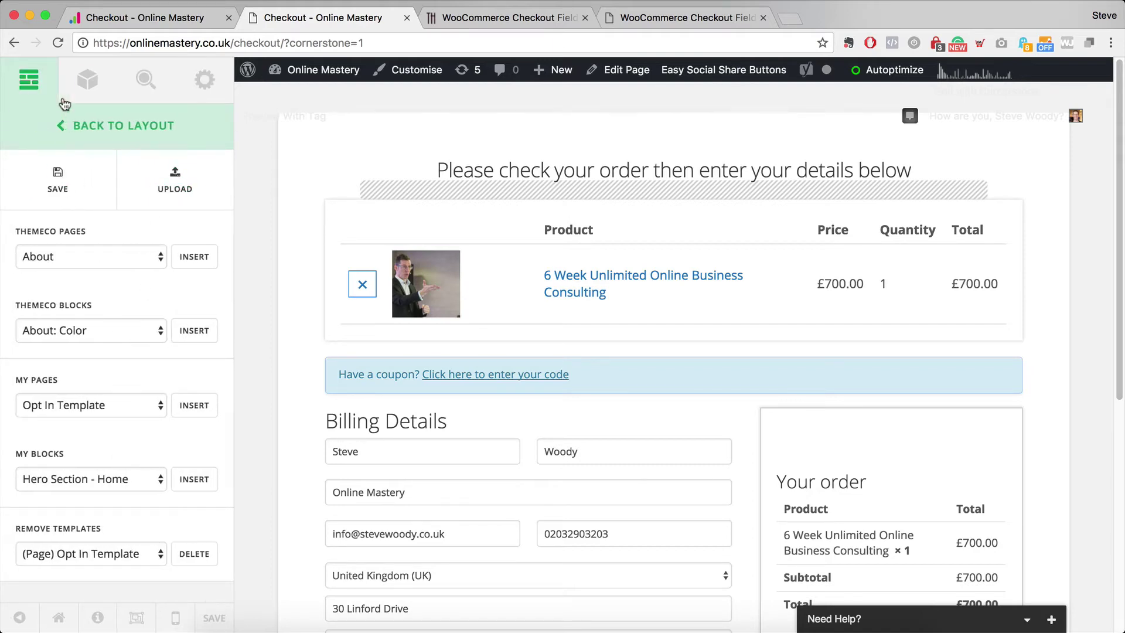
click(190, 82)
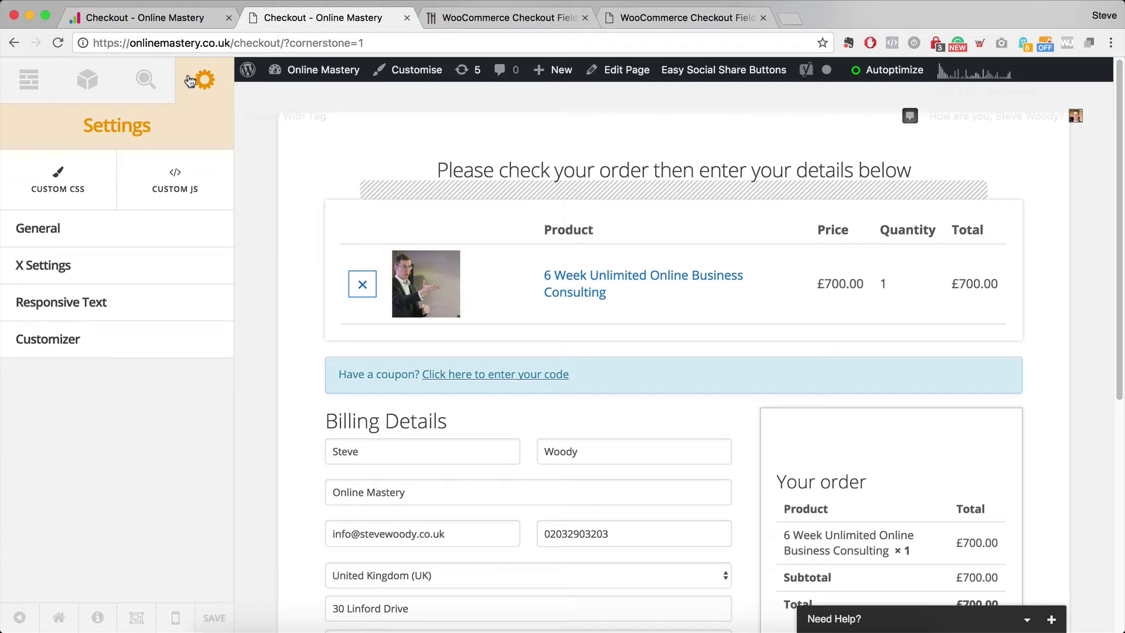
click(64, 176)
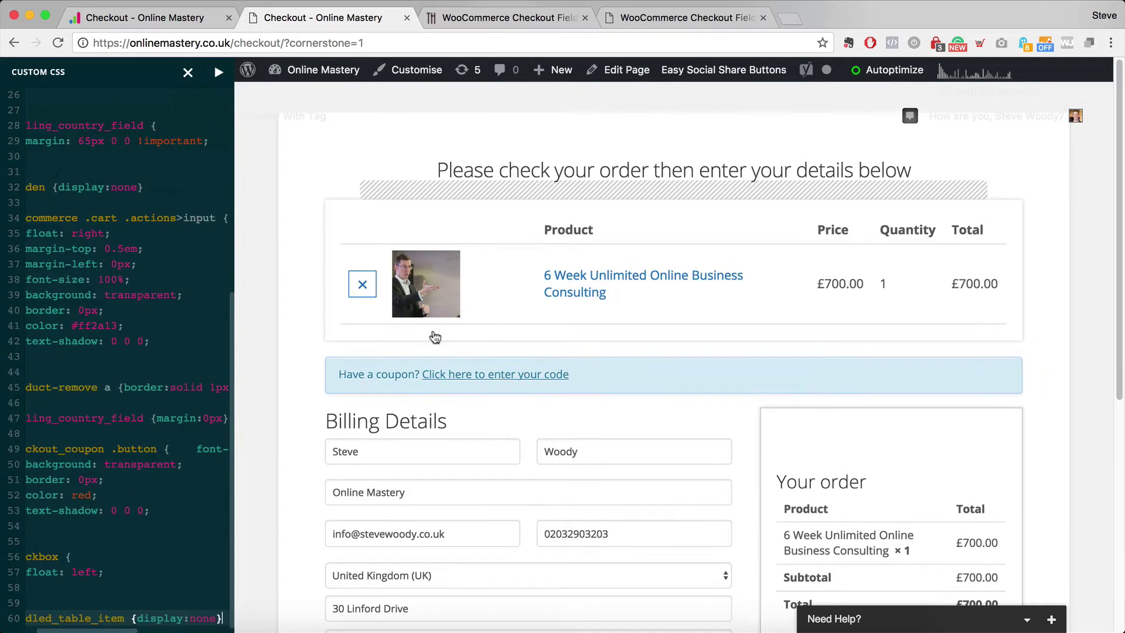
click(188, 74)
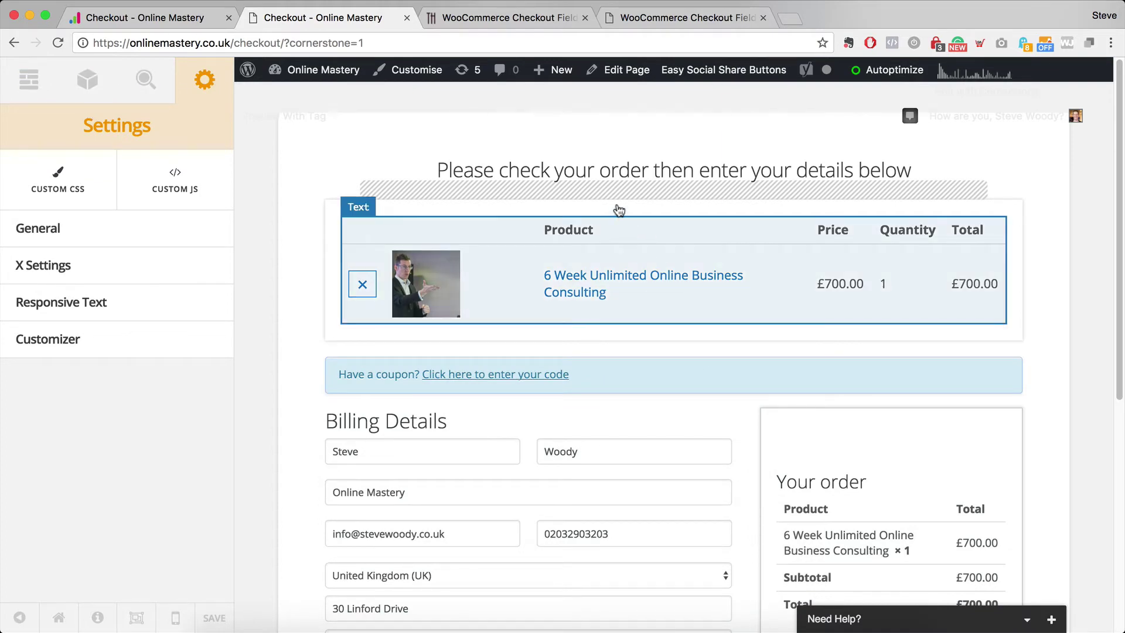
Step: In Coda, open form-checkout.php from wp-content/themes/x-child/woocommerce/checkout in the editor
click(784, 625)
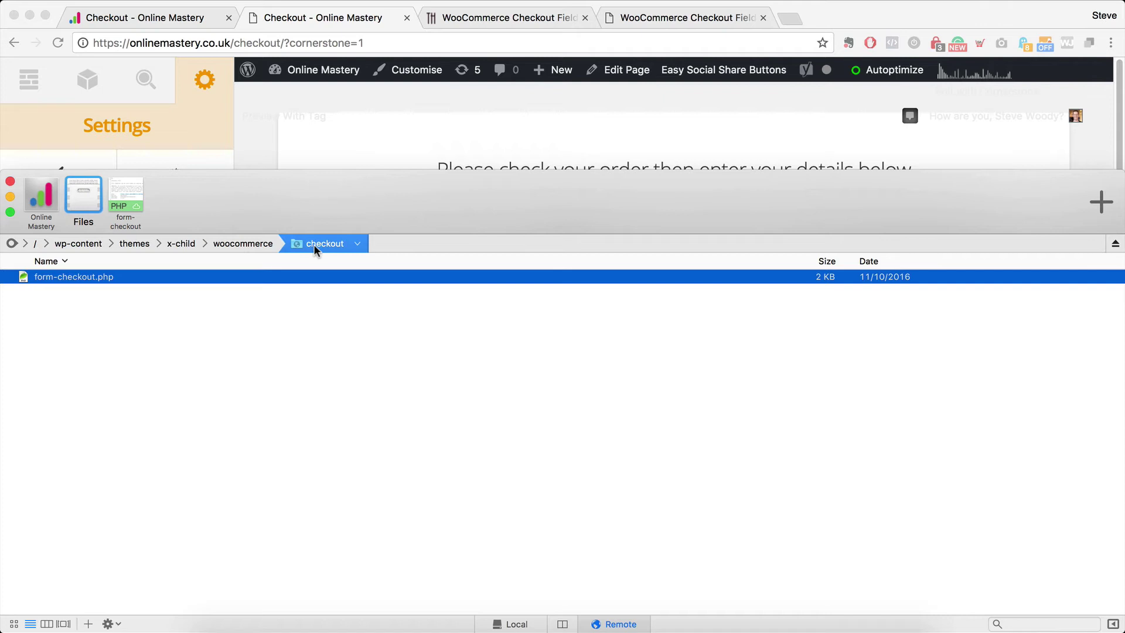
click(309, 291)
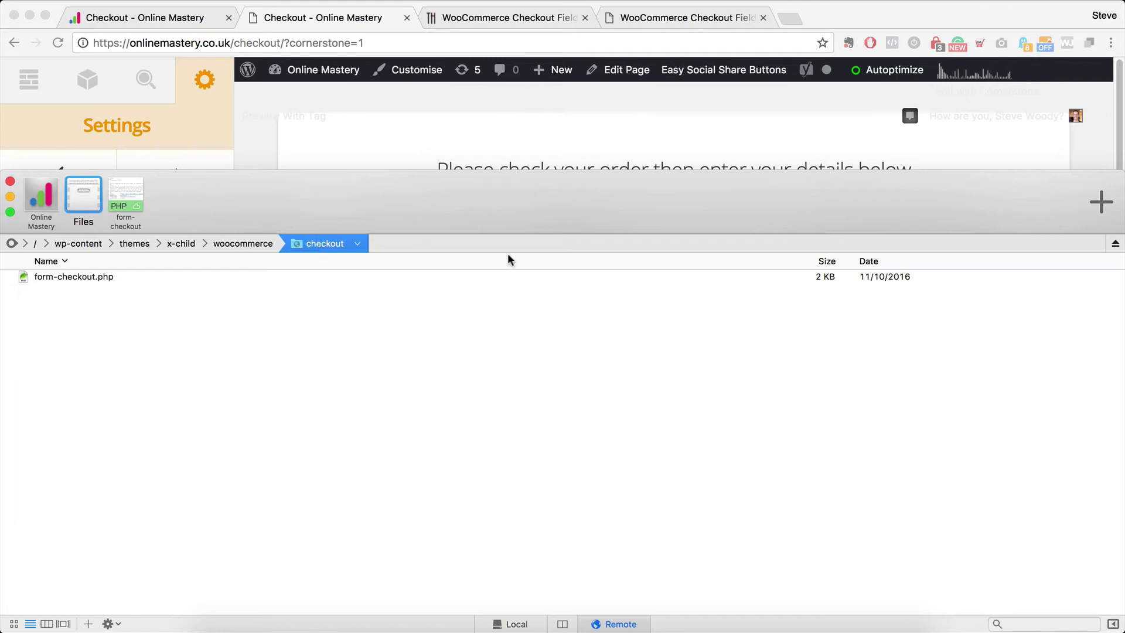
click(51, 283)
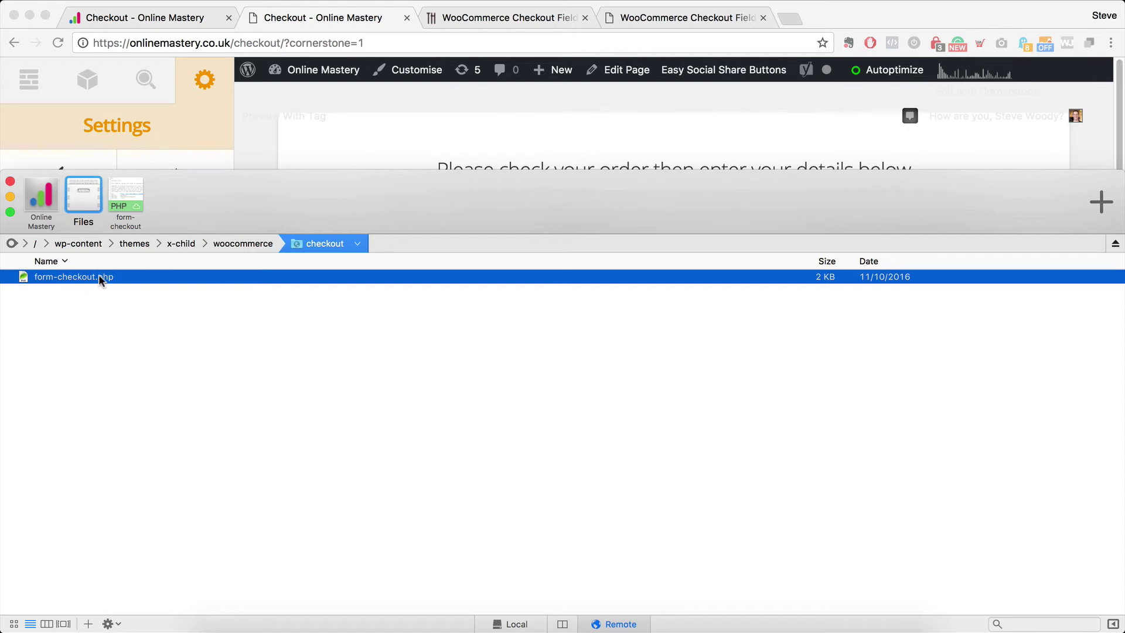
right_click(108, 305)
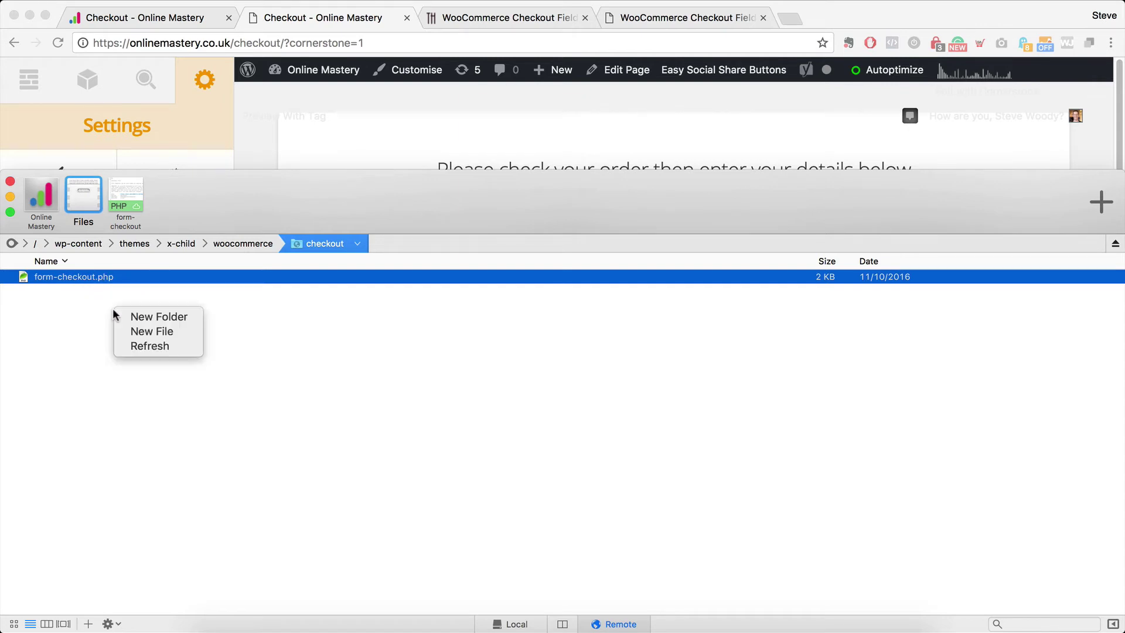
click(44, 301)
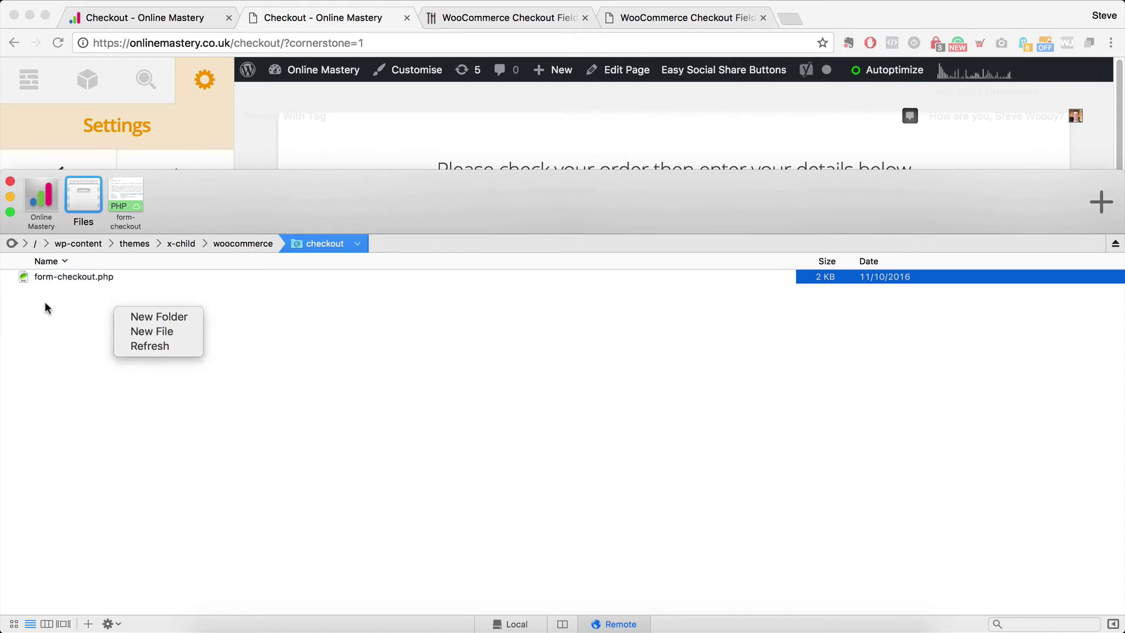
click(125, 197)
click(385, 468)
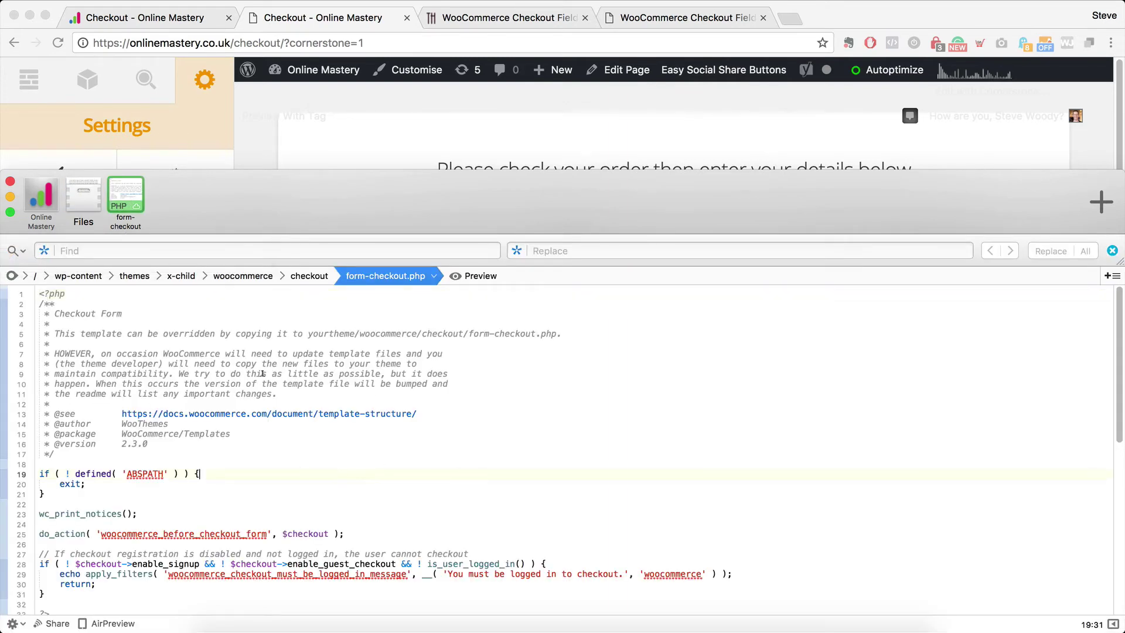
scroll(204, 412, down, 10)
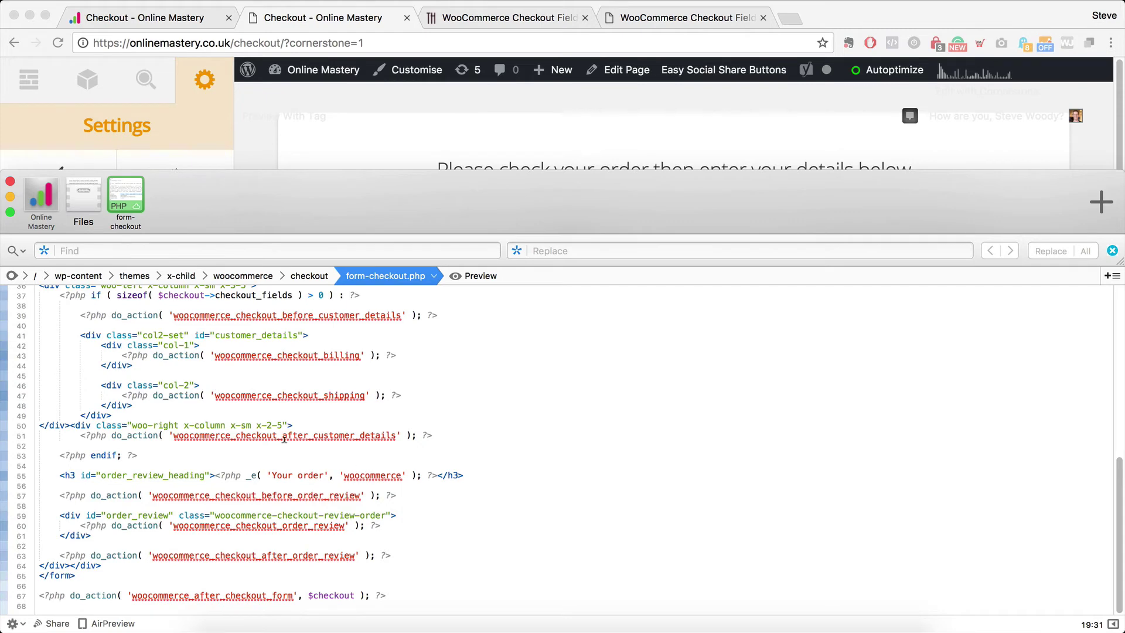
drag(293, 425, 100, 425)
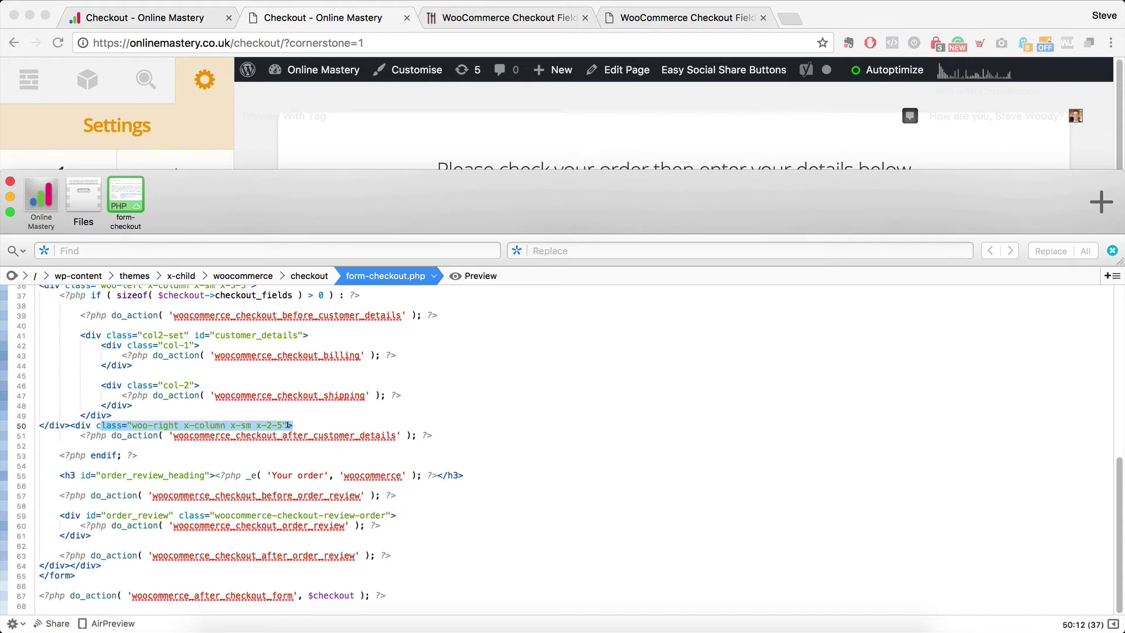
scroll(281, 359, up, 1)
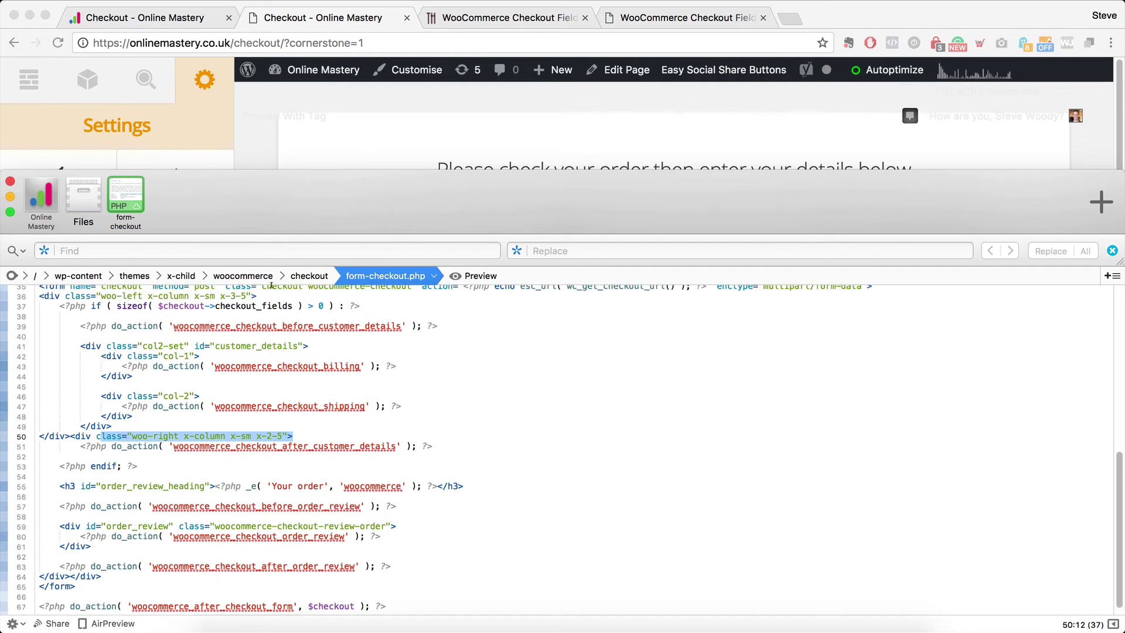
drag(258, 295, 138, 295)
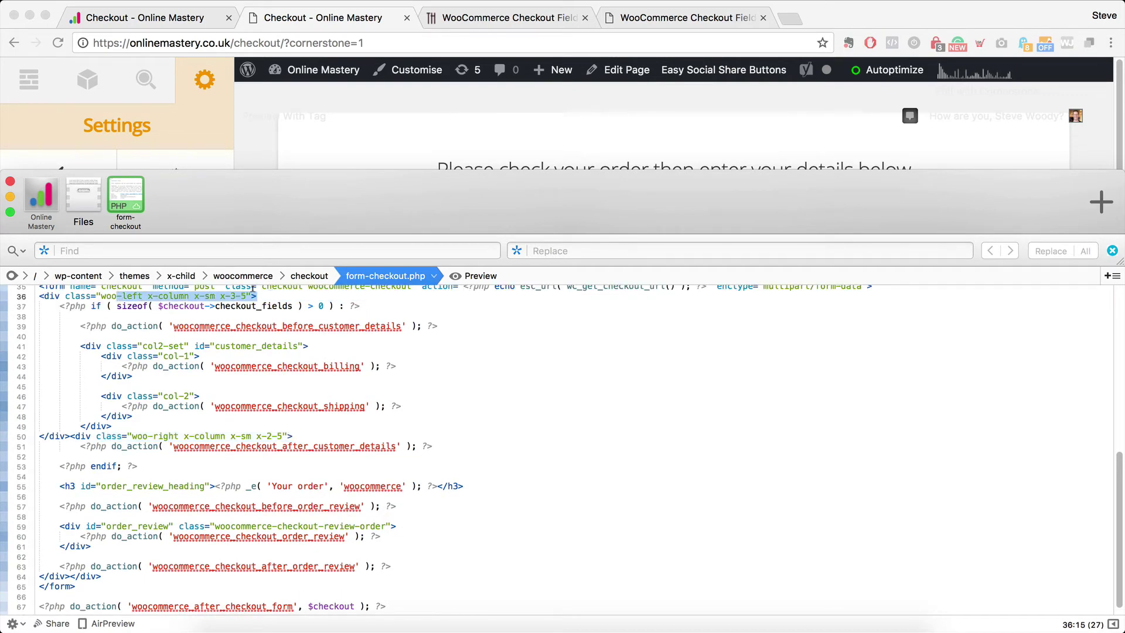
Step: Review Billing Details beside the £700.00 order summary in the preview, then minimize Coda
click(347, 130)
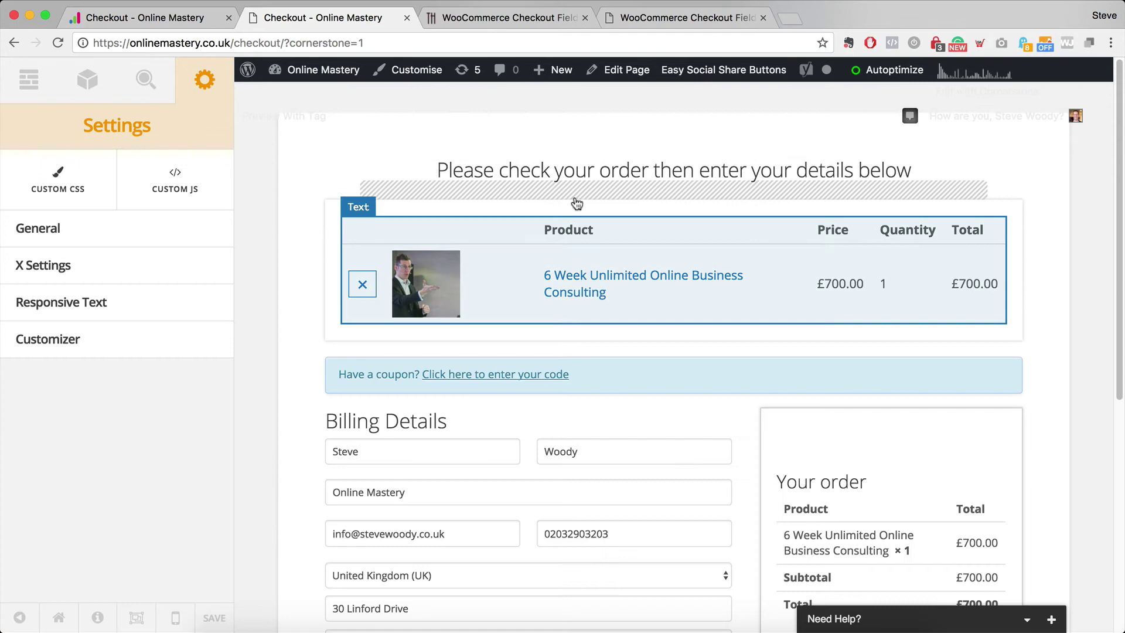
scroll(656, 414, down, 4)
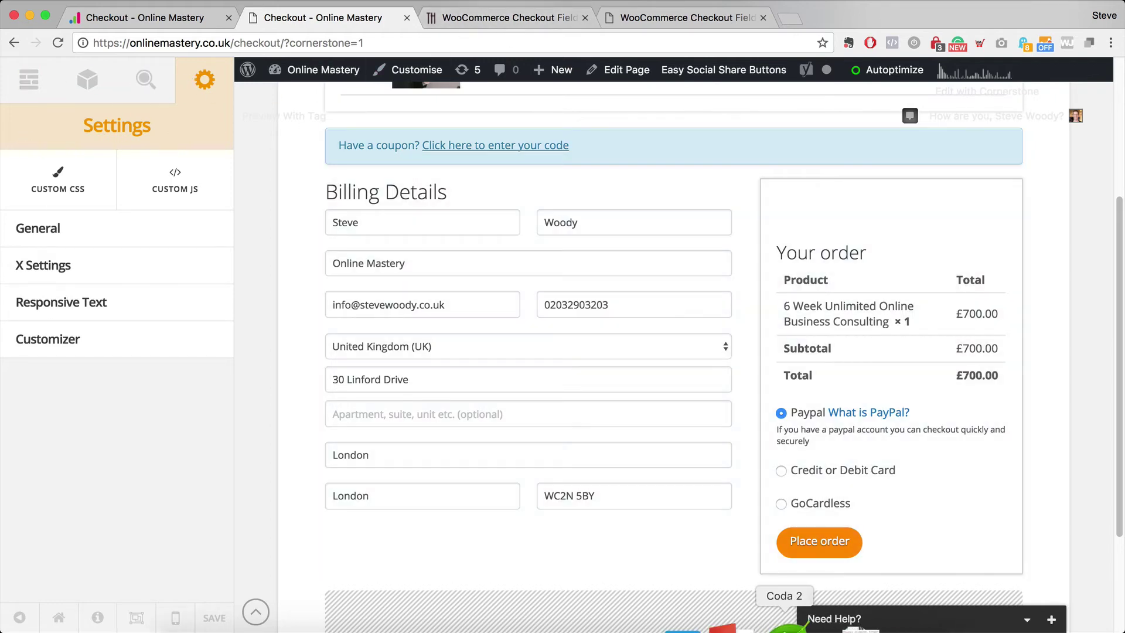
click(784, 619)
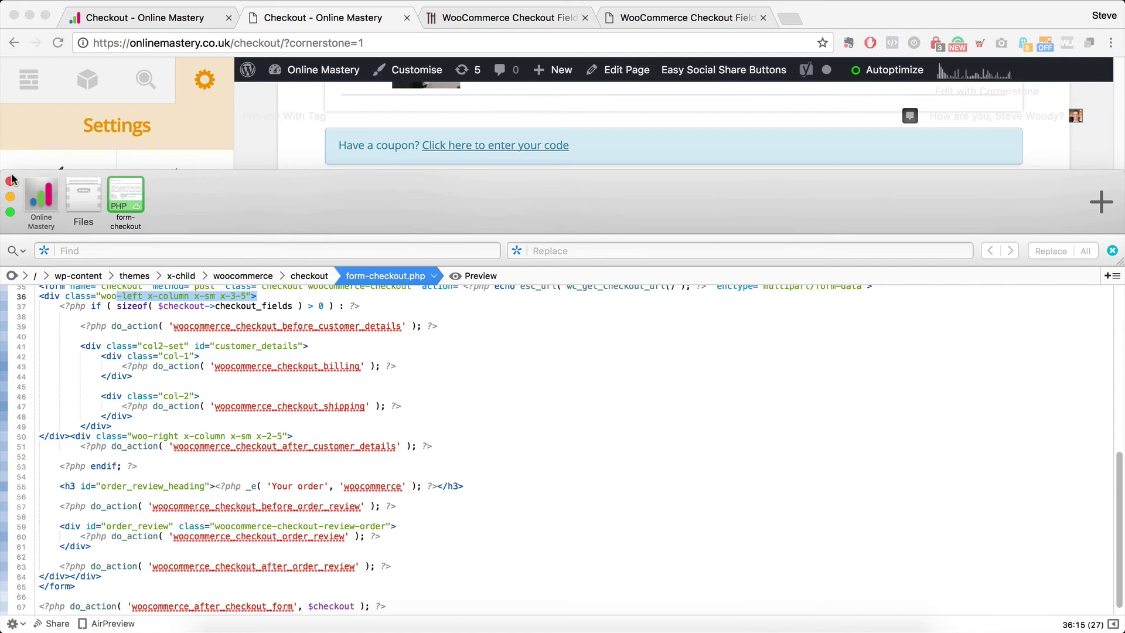
click(10, 197)
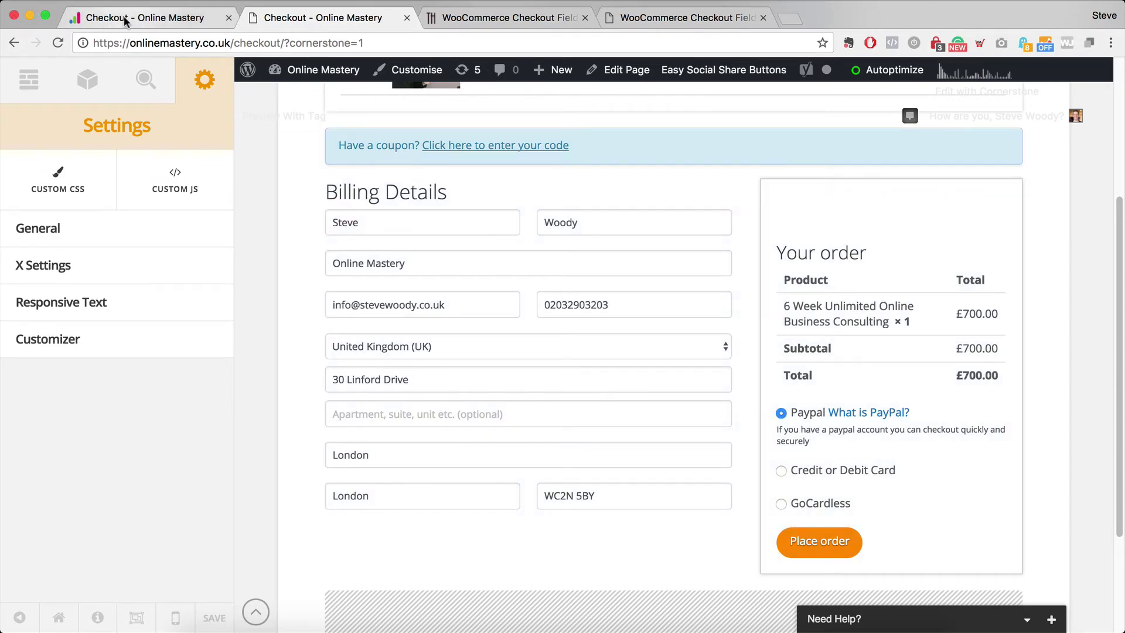
Step: On the live checkout, clear the prefilled First name billing field
click(124, 19)
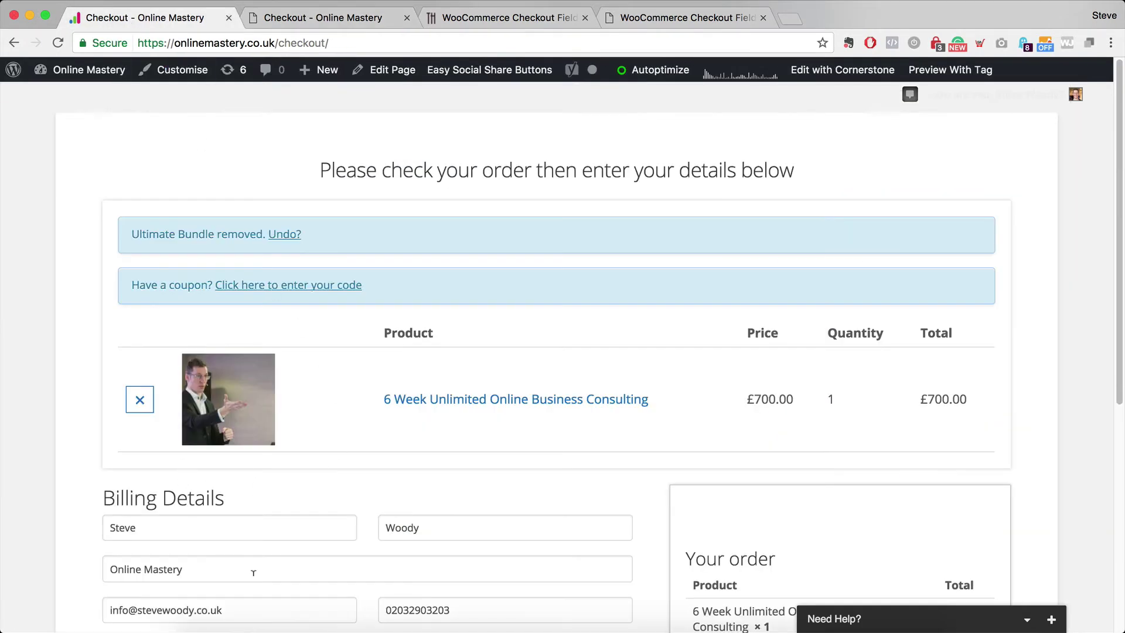
scroll(263, 545, down, 1)
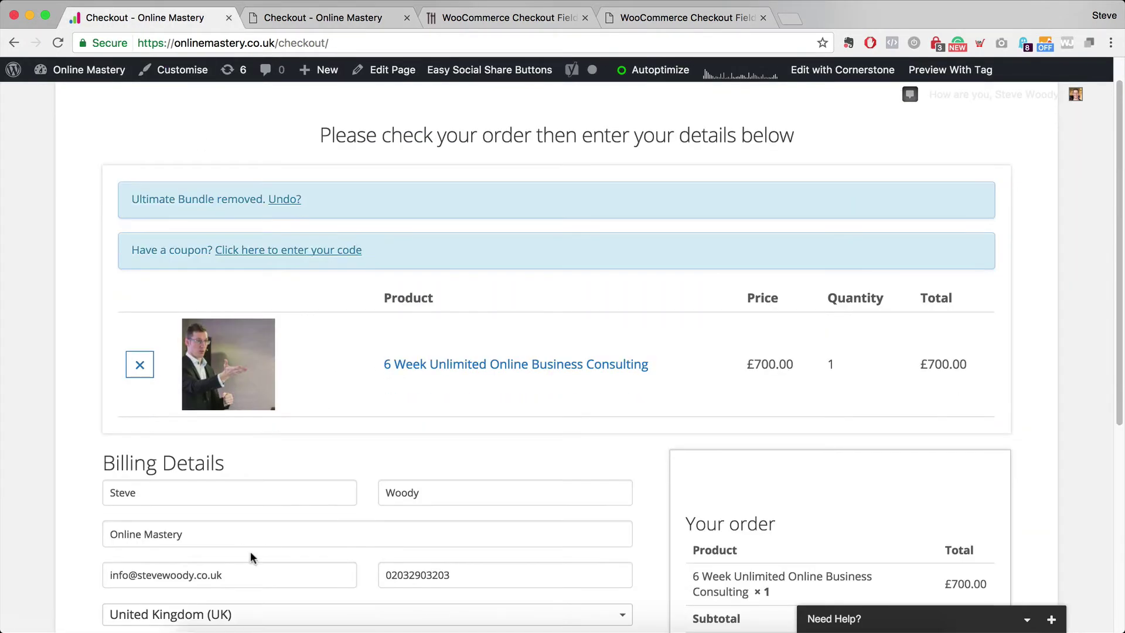
click(263, 486)
key(BackSpace)
key(BackSpace)
key(BackSpace)
key(BackSpace)
key(BackSpace)
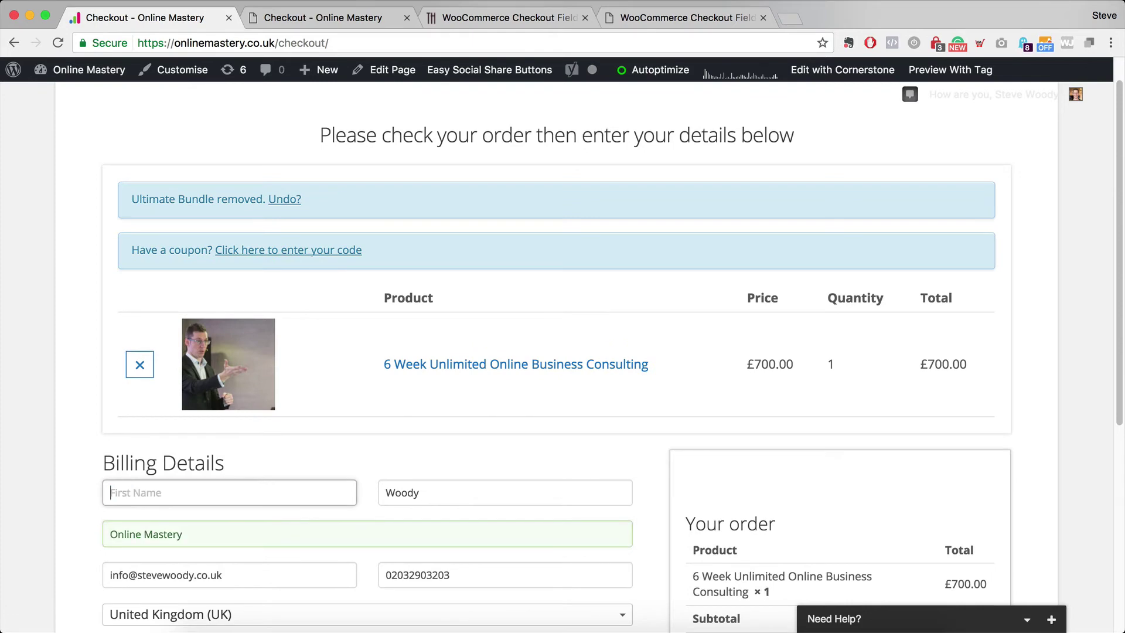
key(Tab)
Step: Dismiss the accidental Save sheet, reload the checkout, and show ThemeHigh's Checkout Field Editor Pro page
key(super+s)
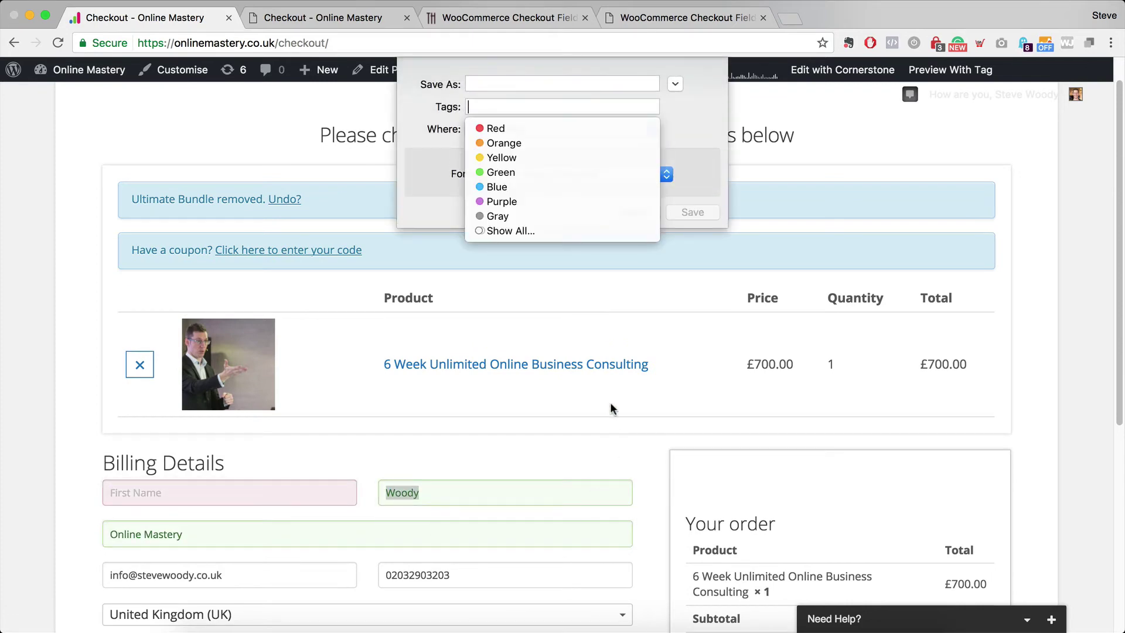
key(Escape)
key(super+r)
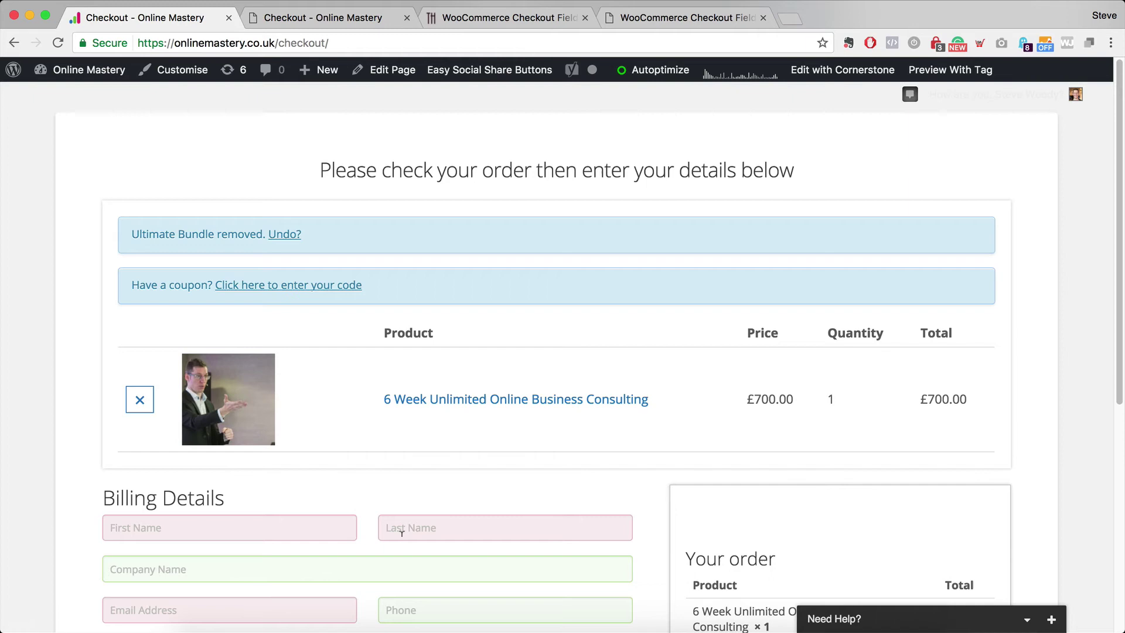
click(504, 18)
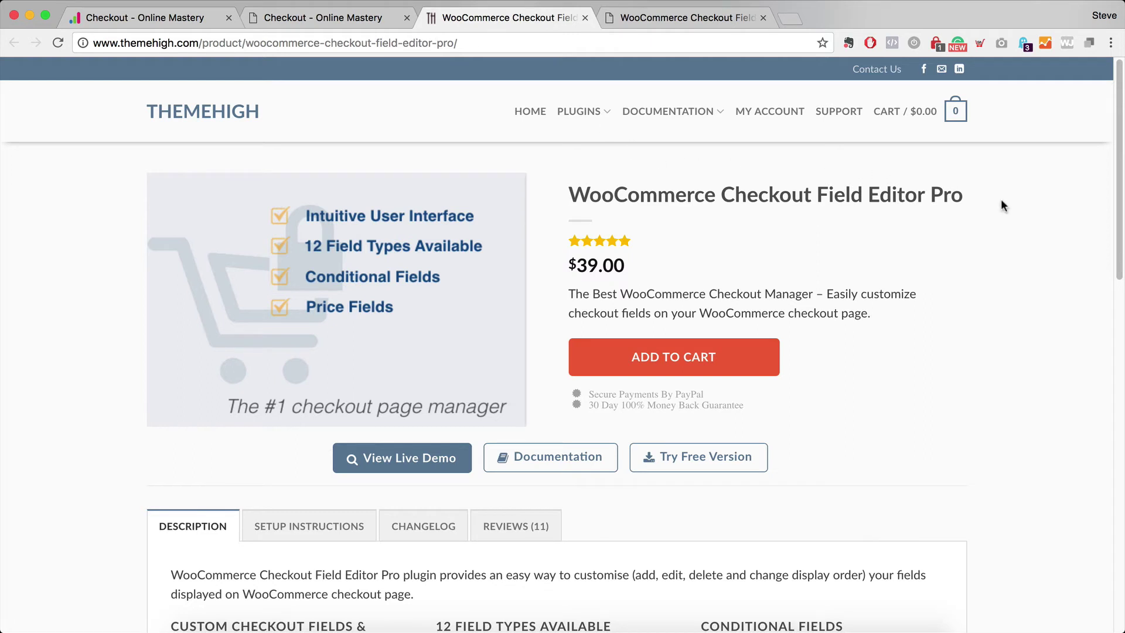
drag(986, 198, 574, 195)
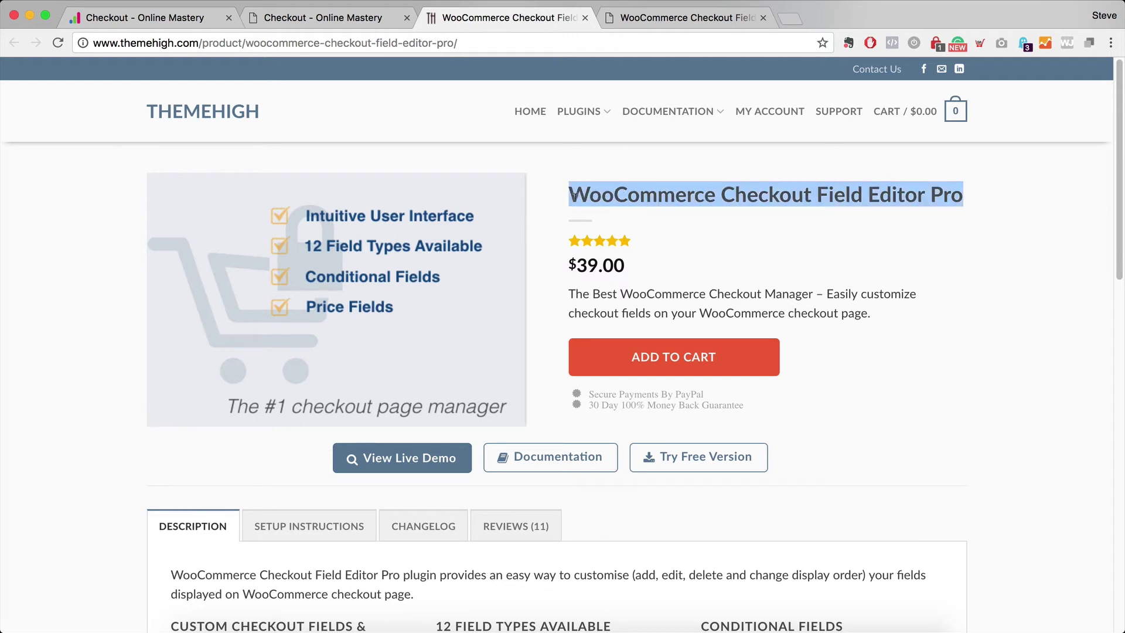
drag(636, 261, 569, 264)
click(645, 267)
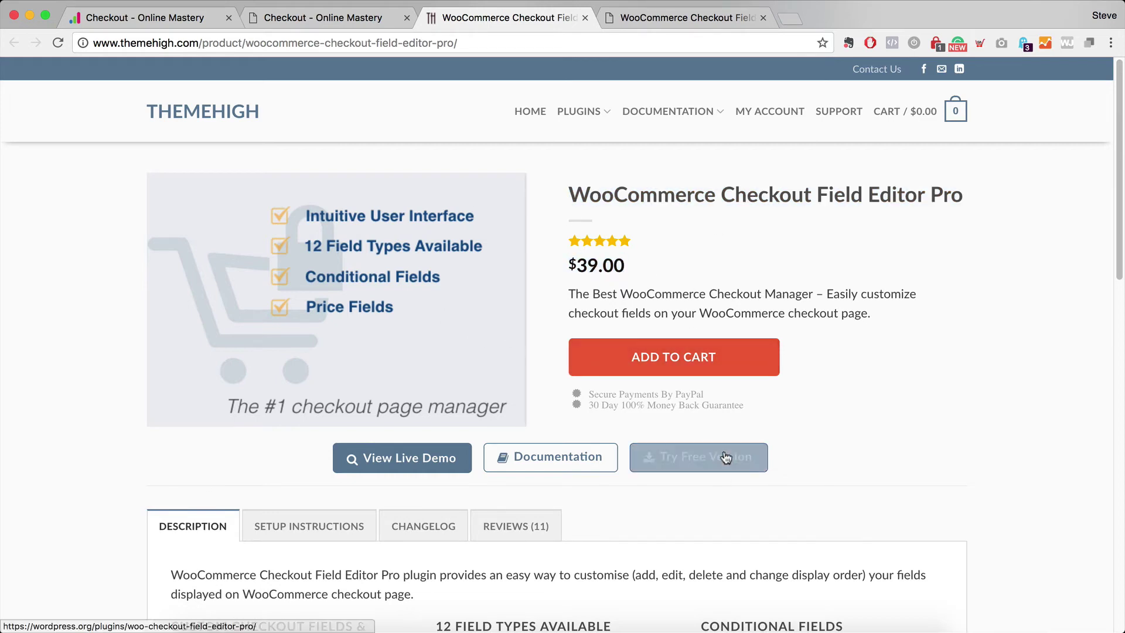
Step: Review billing_first_name's First Name label, its placeholder, and the 'hidden' label class, then close it
click(675, 18)
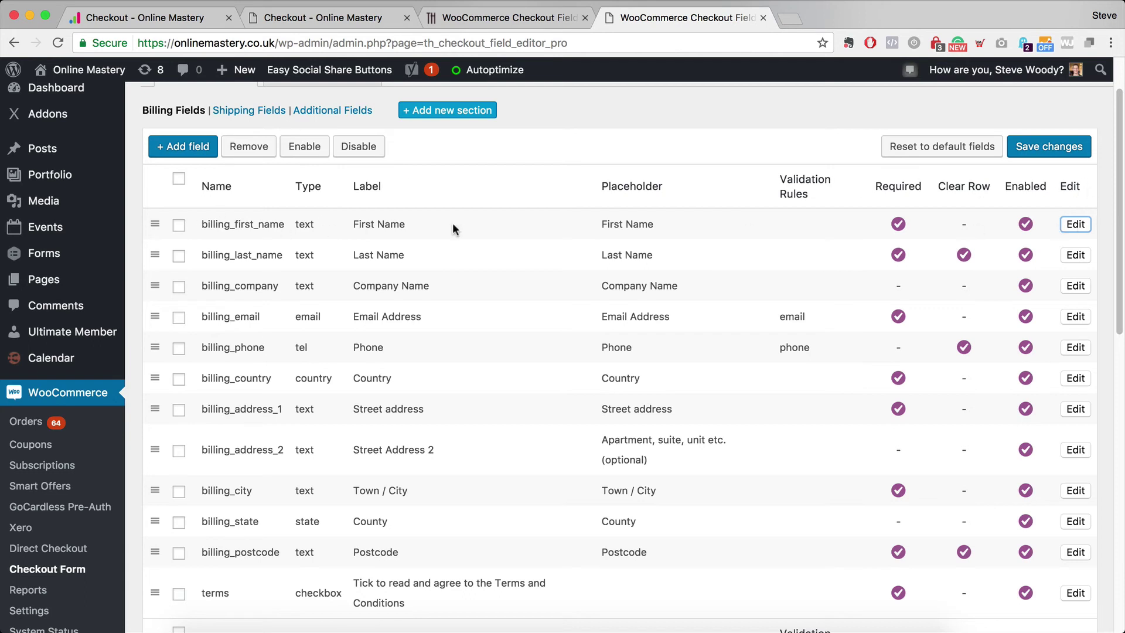
click(1075, 226)
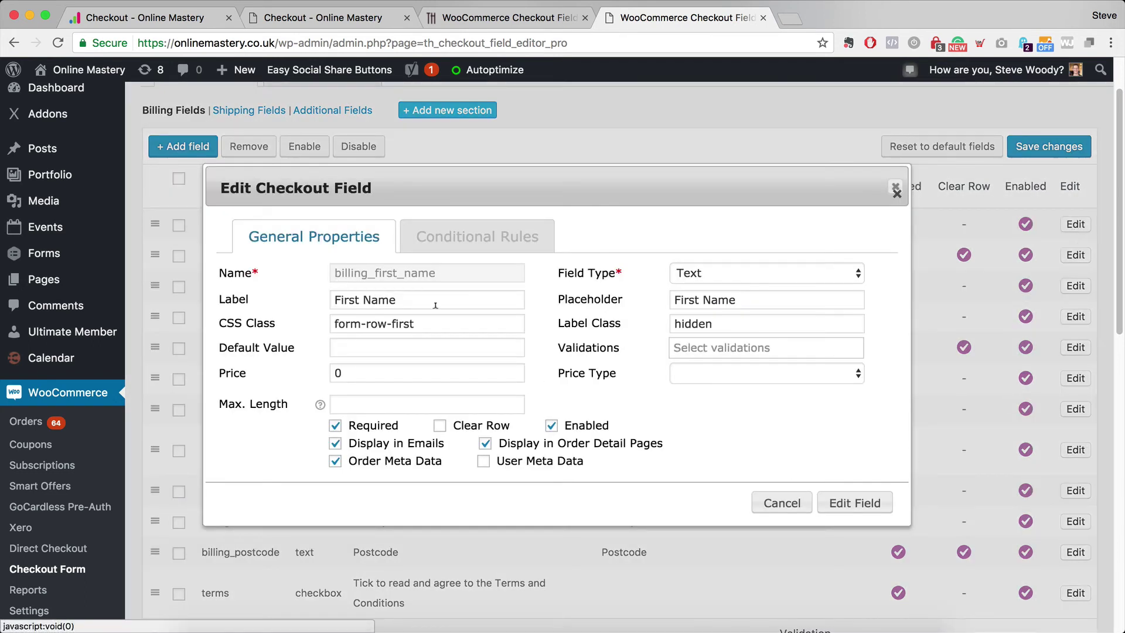
drag(418, 303, 295, 298)
click(730, 299)
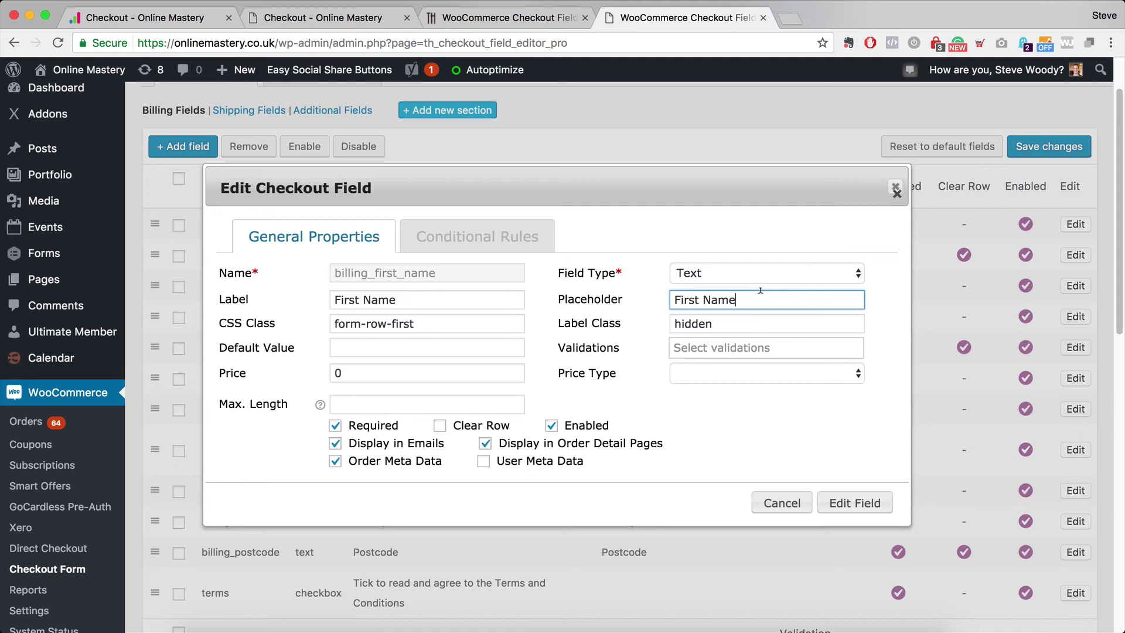
drag(737, 299, 673, 299)
double_click(585, 298)
click(622, 300)
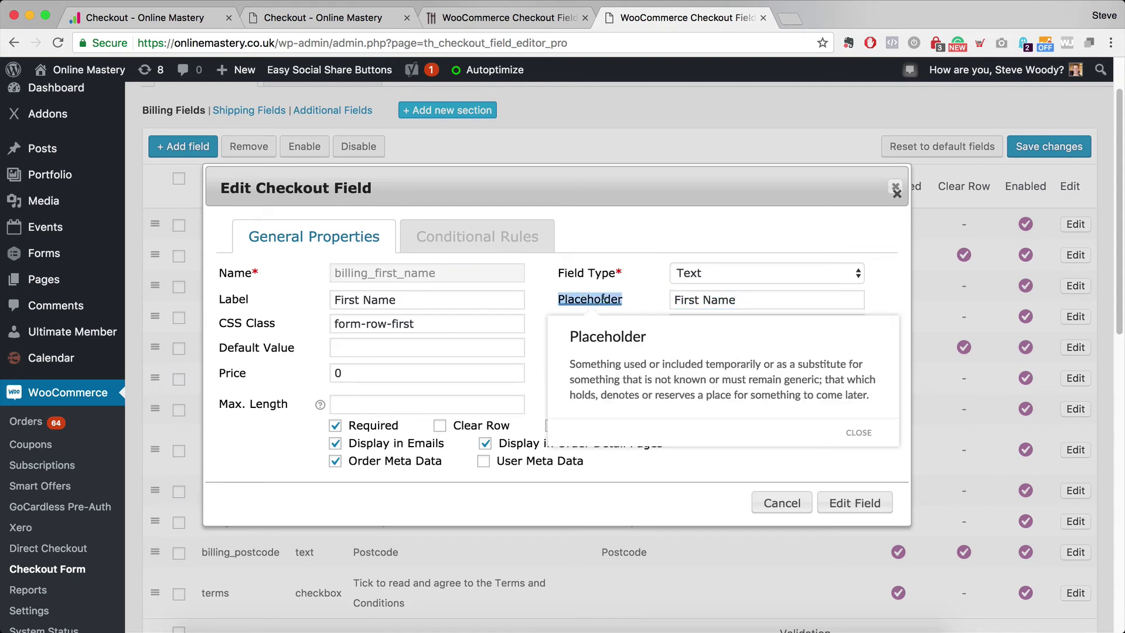
click(738, 320)
drag(740, 319, 635, 319)
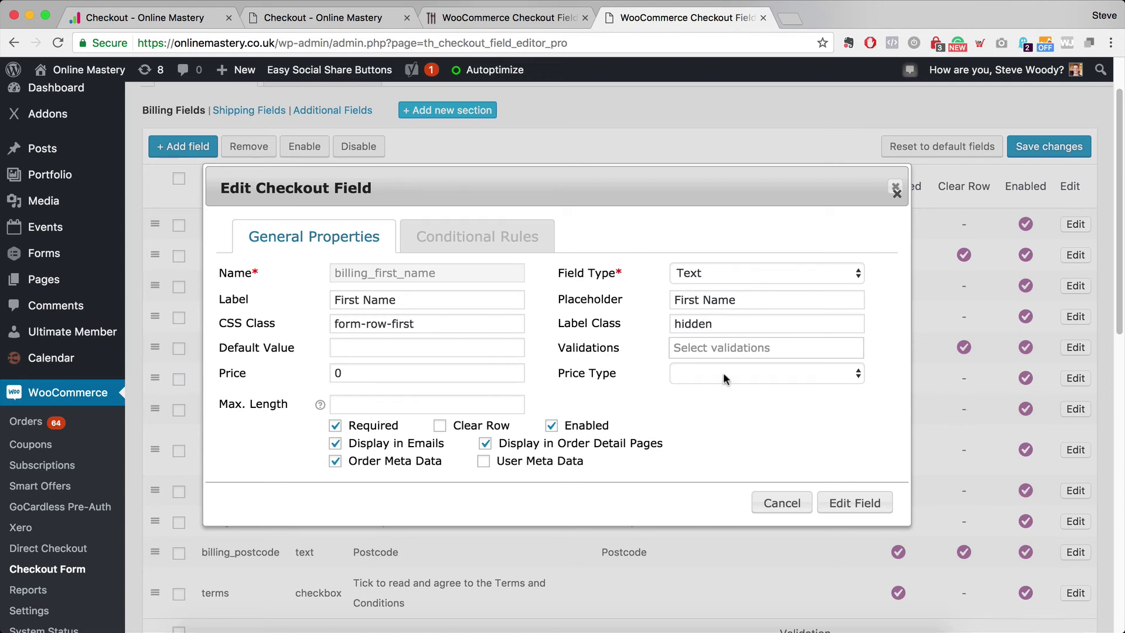
click(896, 193)
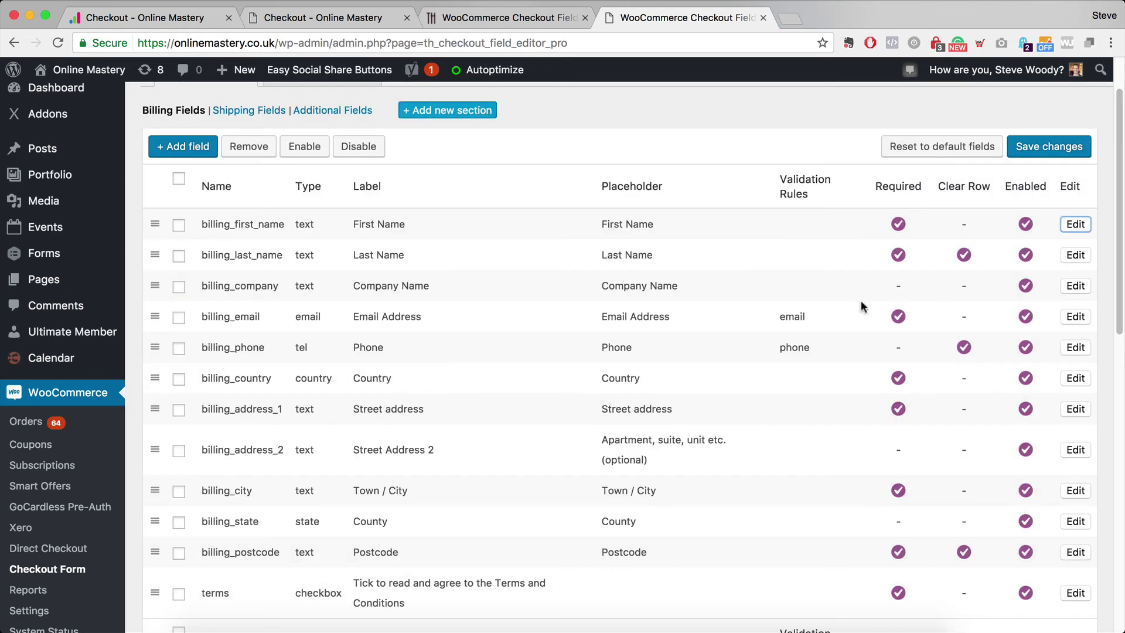
Step: Scroll through the live placeholder-only checkout form, then return to the Cornerstone preview tab
click(504, 18)
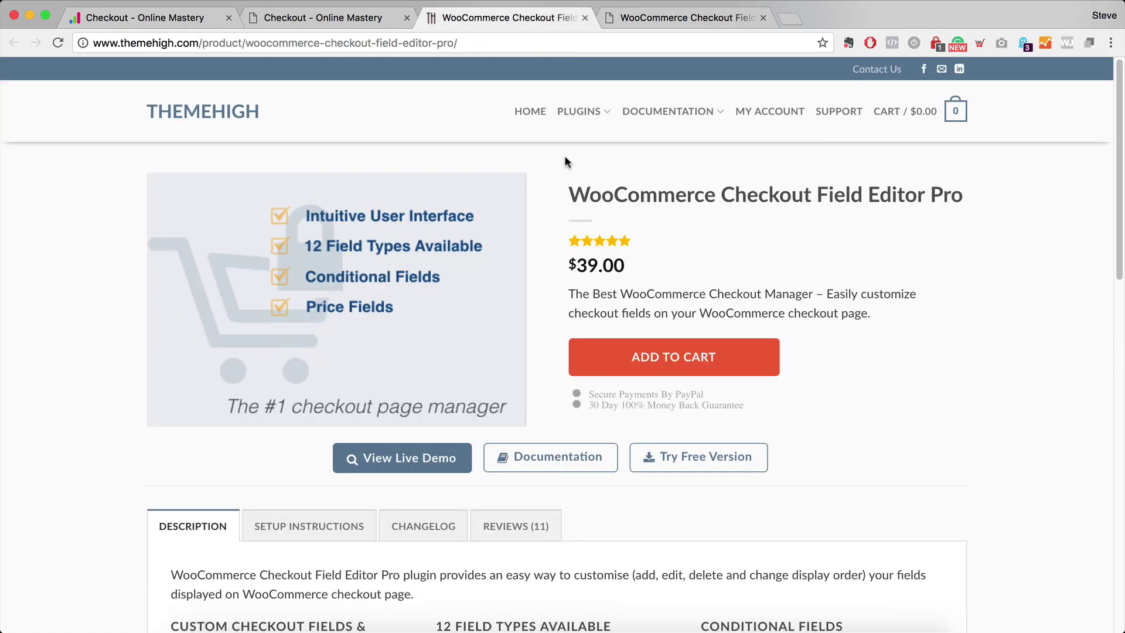
click(305, 19)
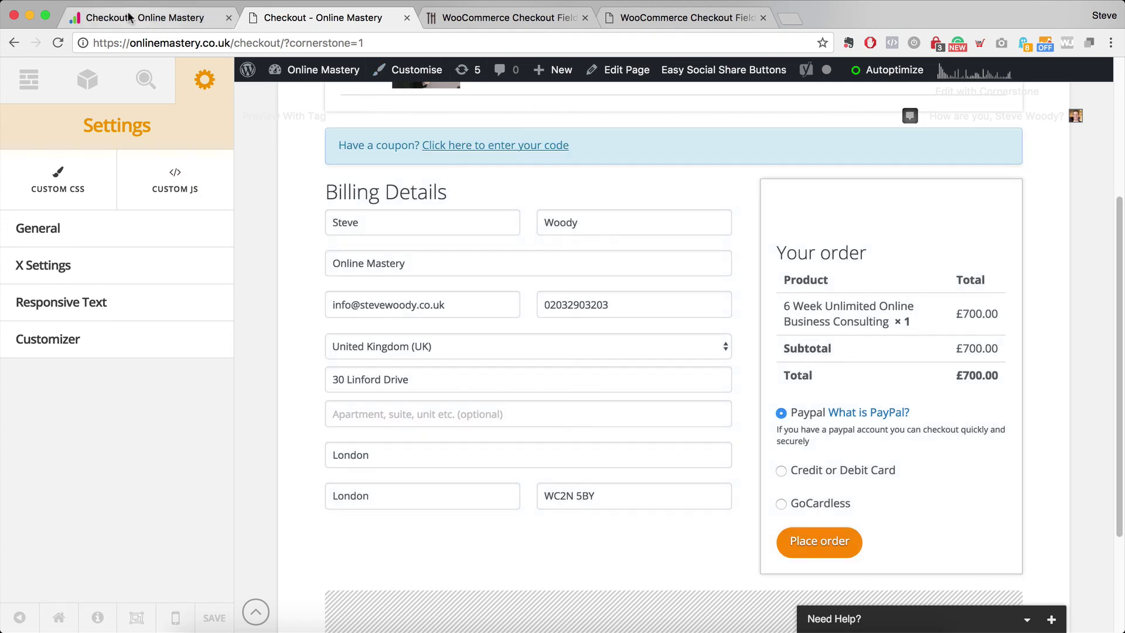
click(214, 8)
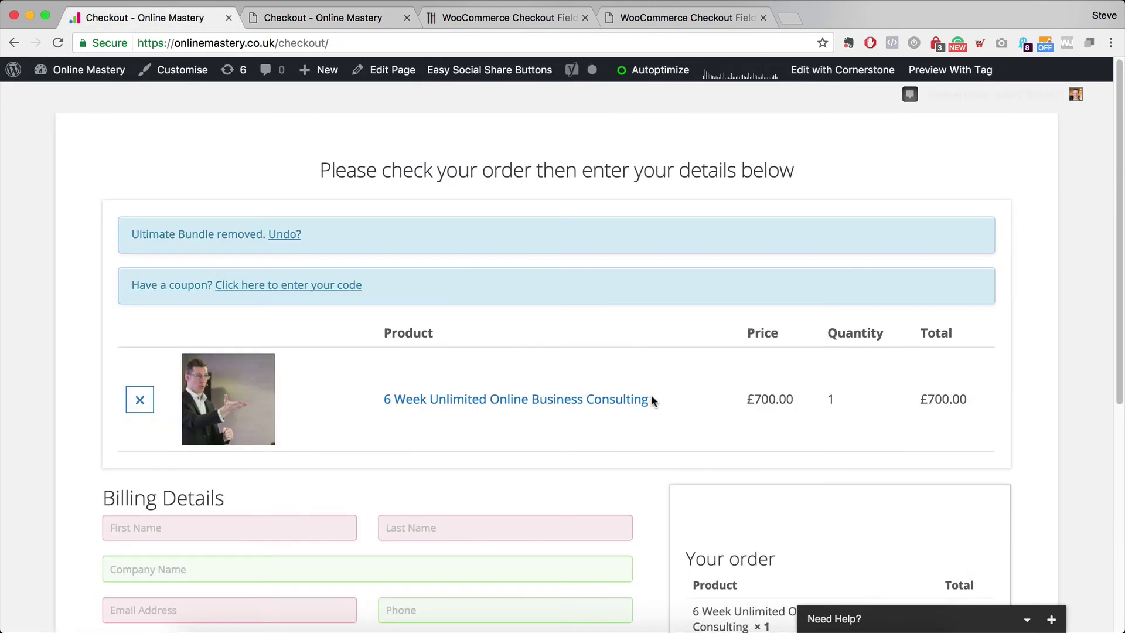
scroll(652, 398, down, 6)
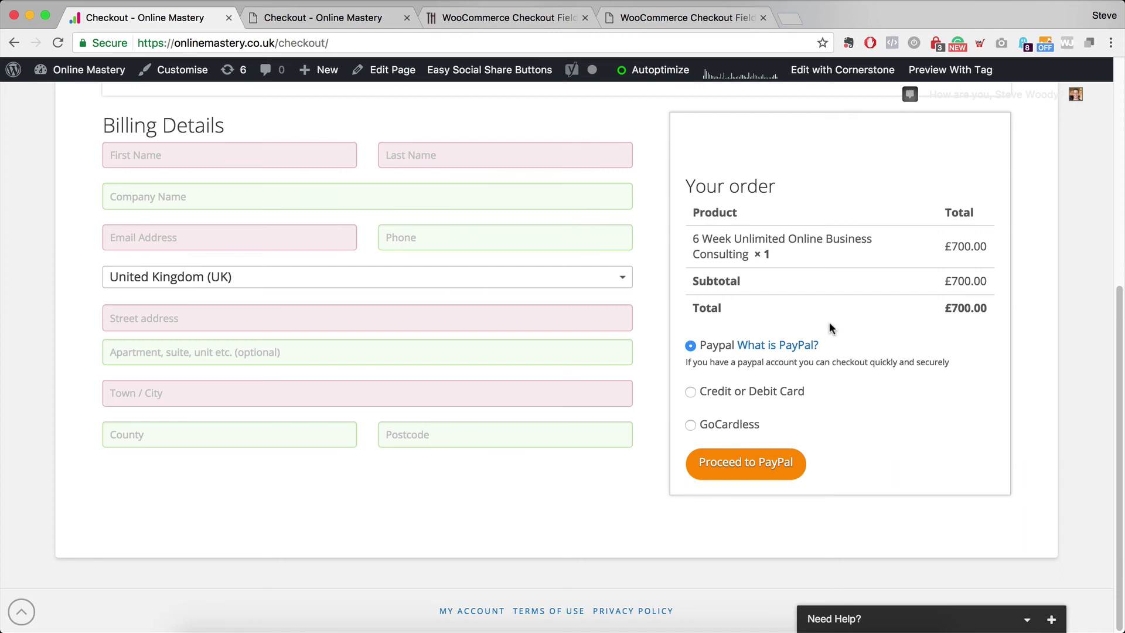
scroll(706, 270, up, 3)
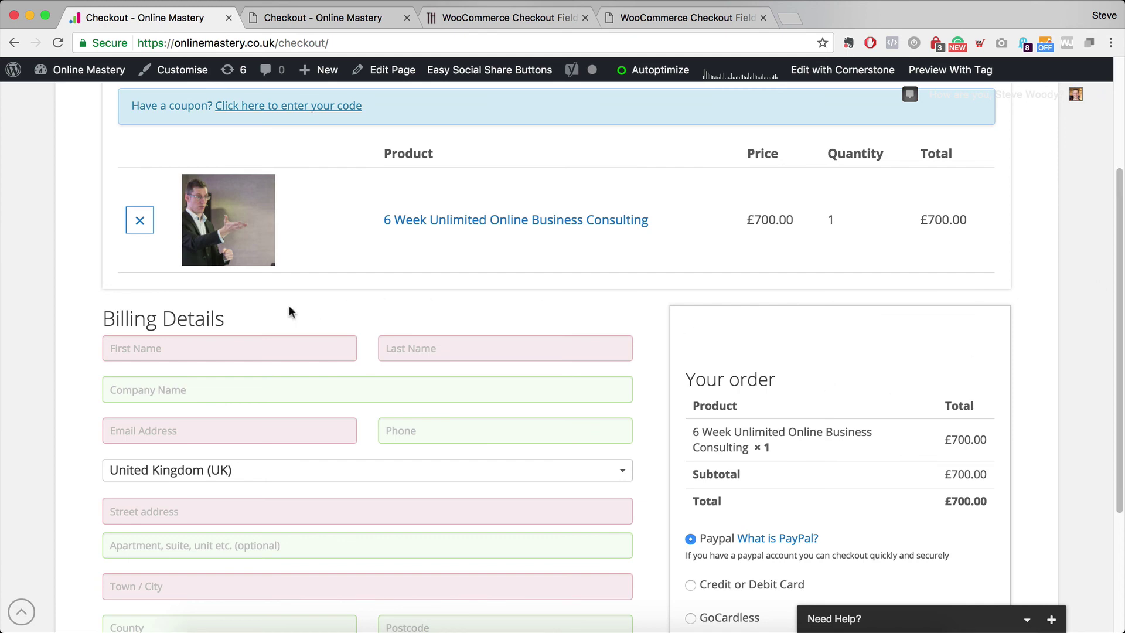
click(391, 4)
scroll(419, 199, up, 5)
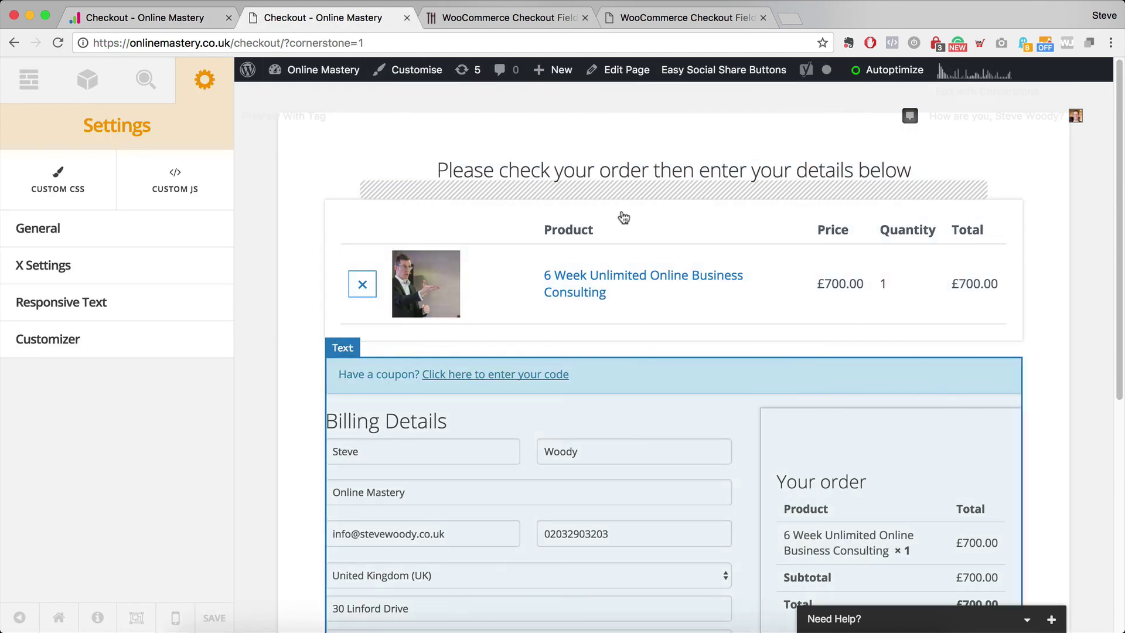
Step: Scroll the live checkout showing empty placeholder billing fields beside the £700.00 Your order summary
click(150, 19)
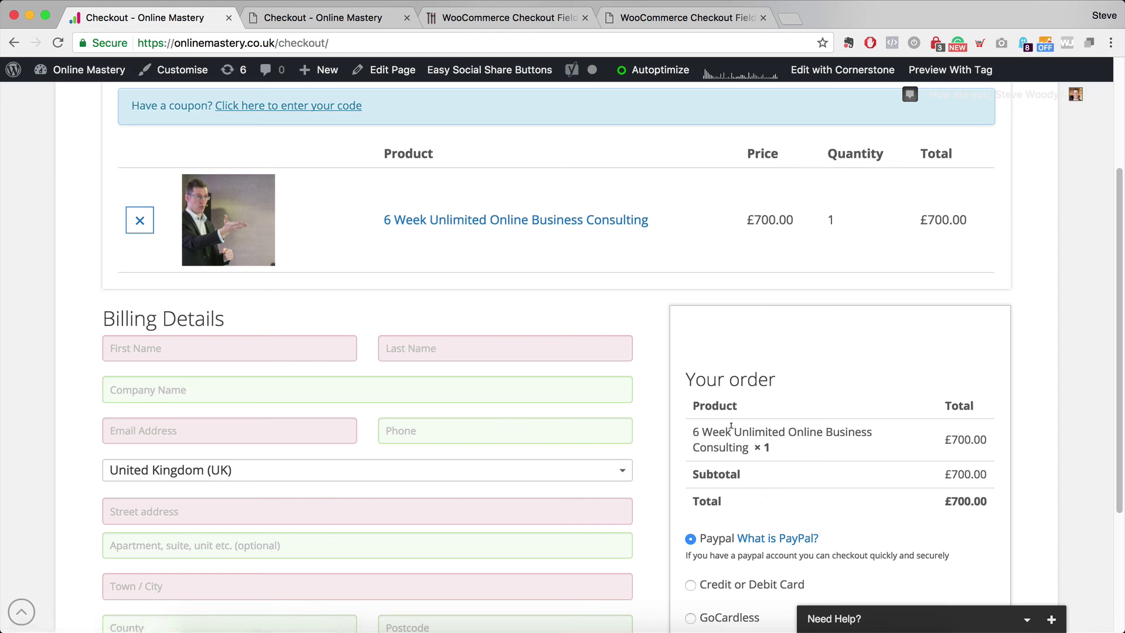
scroll(556, 310, up, 3)
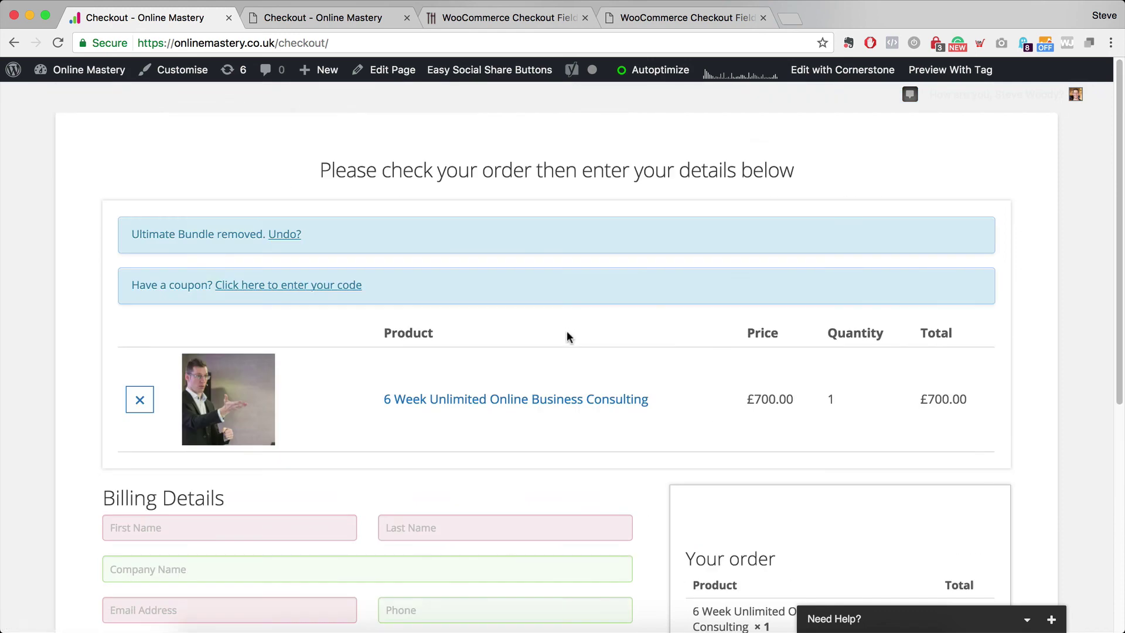
scroll(564, 406, down, 5)
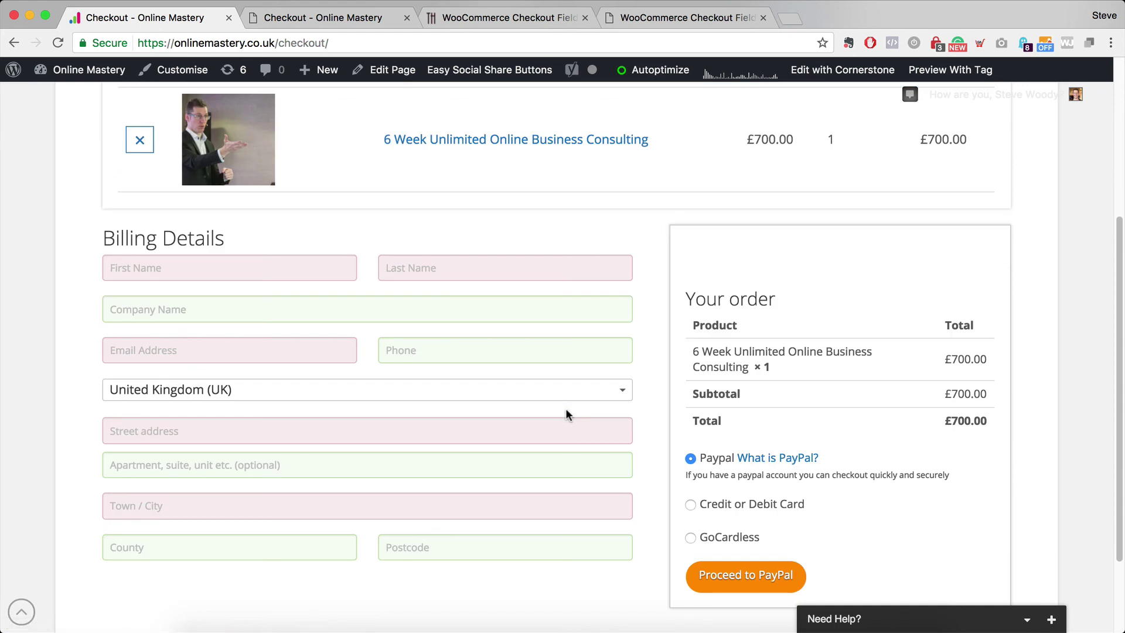